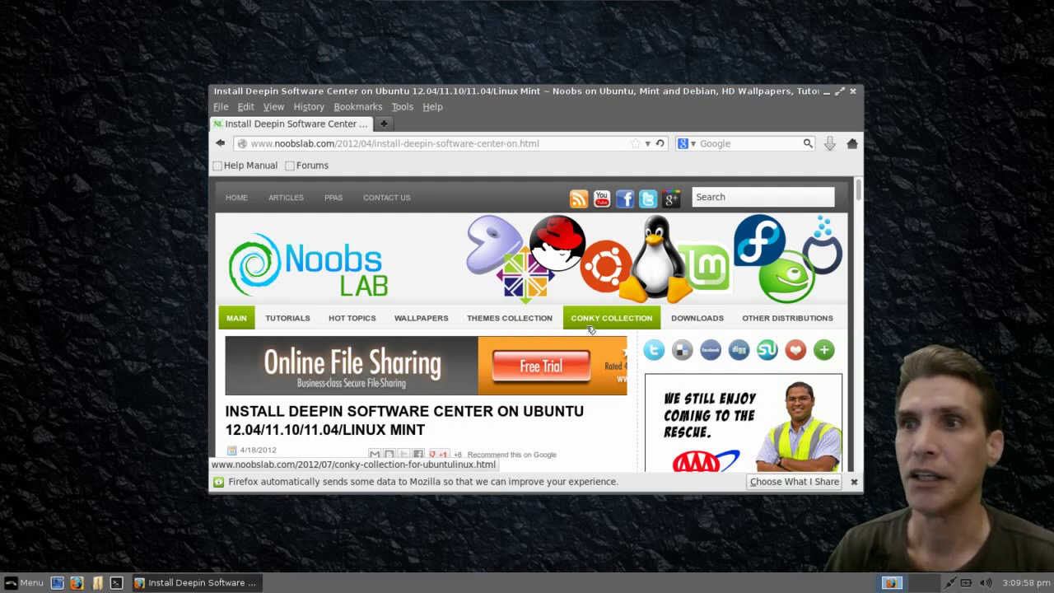
Step: Scroll the Firefox article down to its three deepin-software-center install commands
{"action": "mouse_move", "coordinate": [478, 321]}
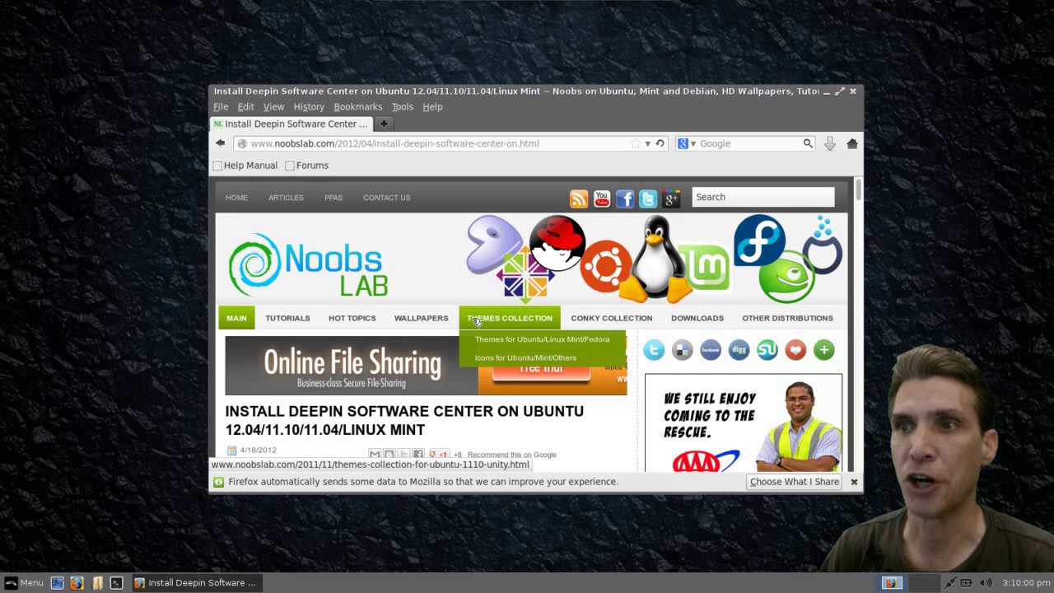
{"action": "mouse_move", "coordinate": [278, 328]}
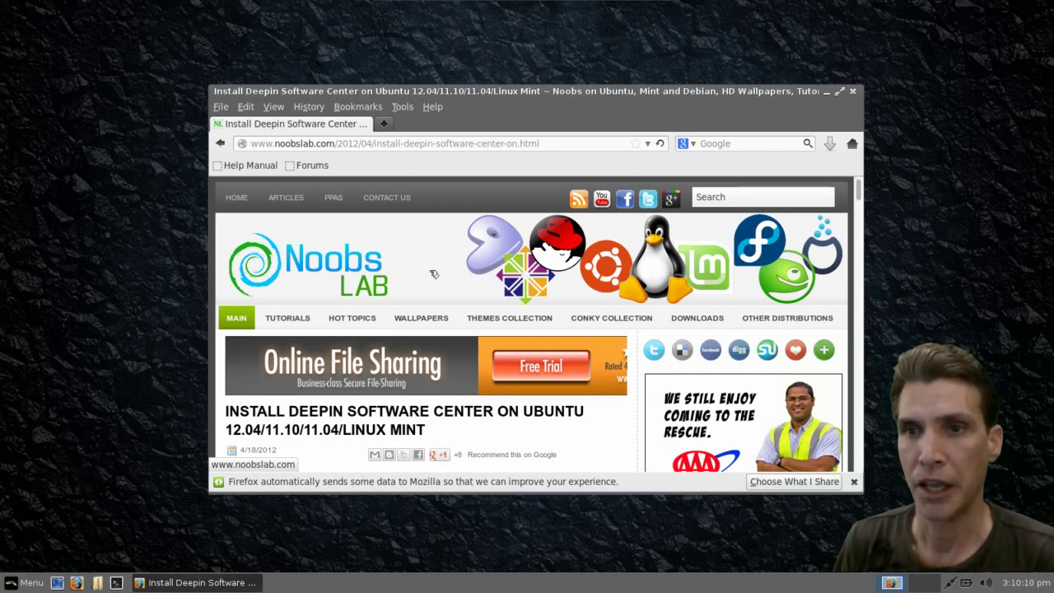
{"action": "scroll", "coordinate": [434, 274], "scroll_direction": "down", "scroll_amount": 2}
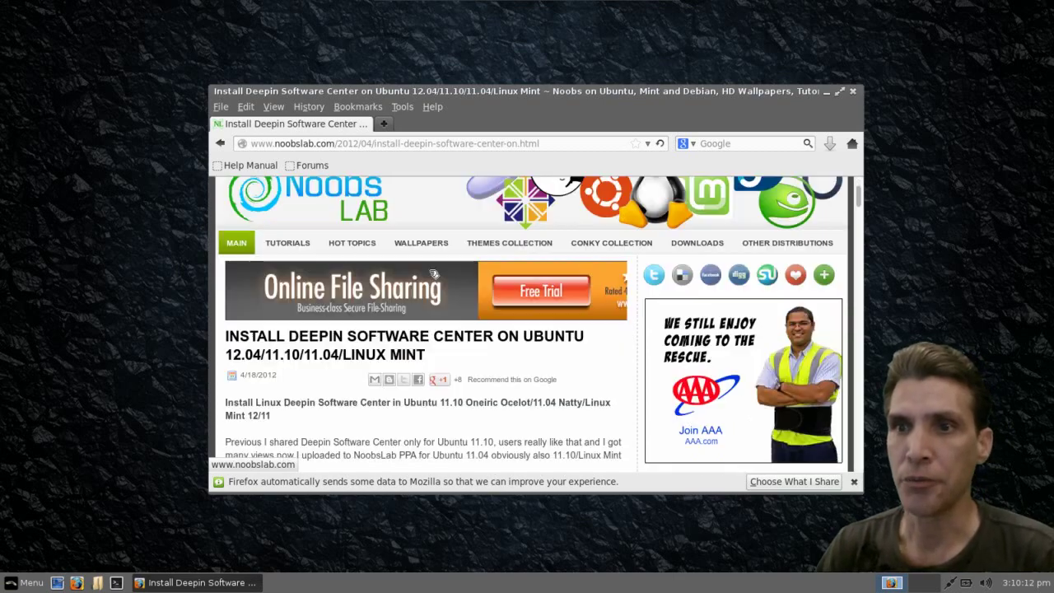
{"action": "scroll", "coordinate": [435, 273], "scroll_direction": "down", "scroll_amount": 12}
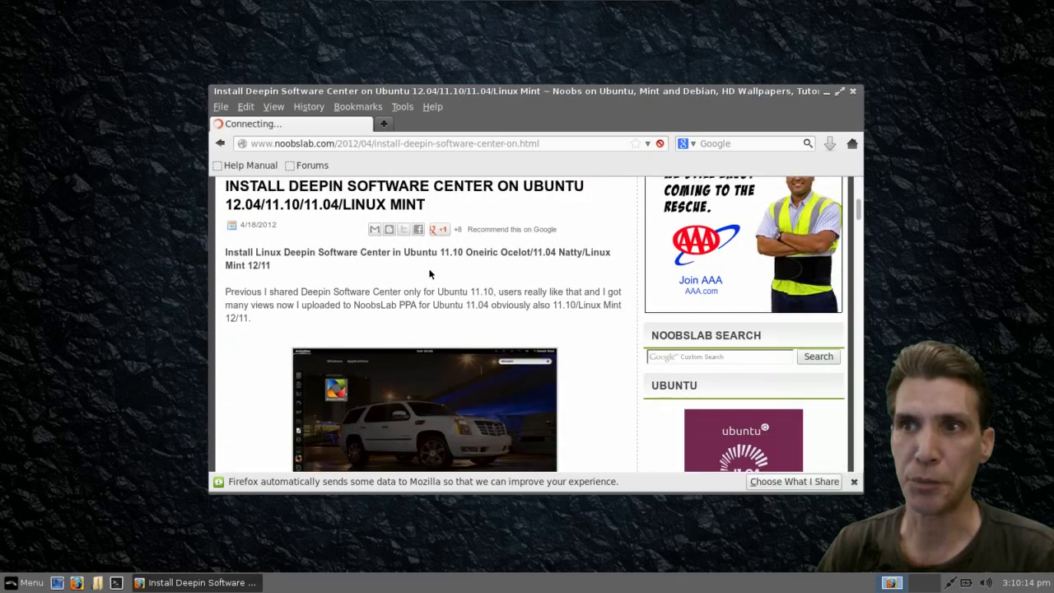
{"action": "scroll", "coordinate": [434, 270], "scroll_direction": "down", "scroll_amount": 10}
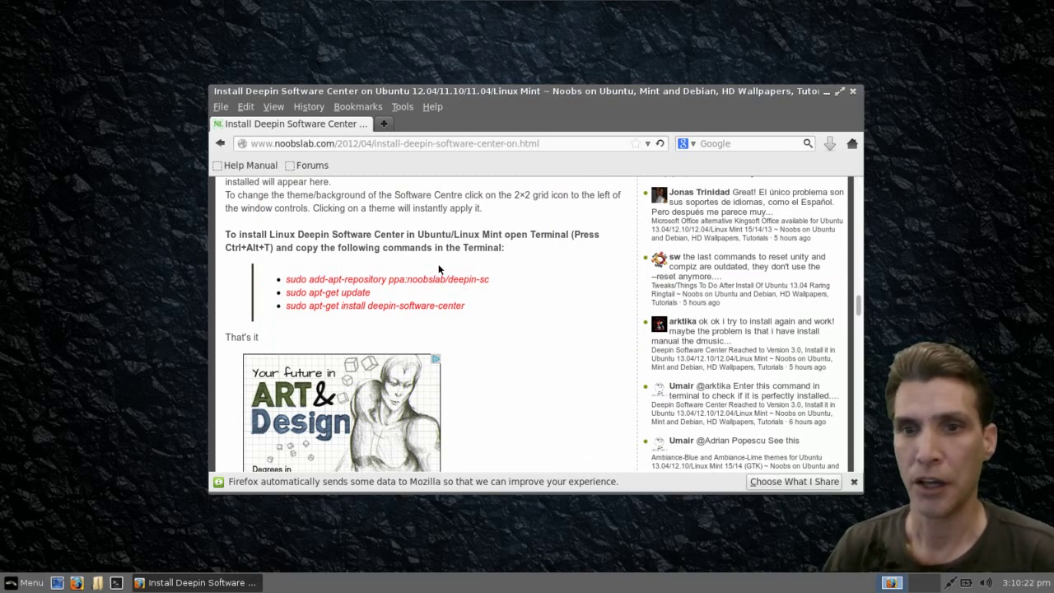
Step: Open LXTerminal beside Firefox and copy the 'sudo add-apt-repository ppa:noobslab/deepin-sc' command
{"action": "left_click", "coordinate": [116, 582]}
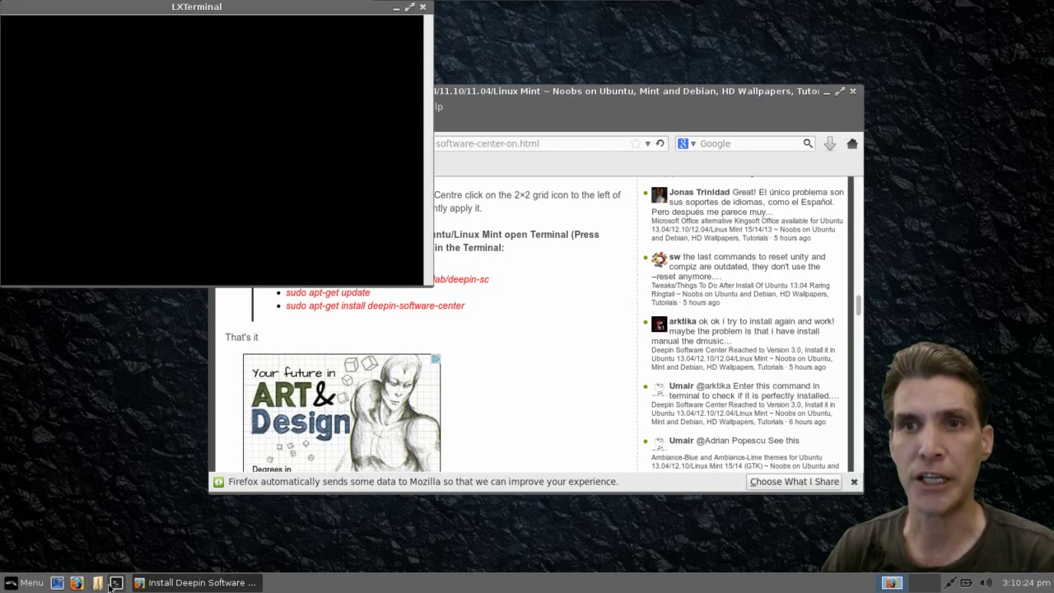
{"action": "left_click", "coordinate": [546, 352]}
{"action": "left_click_drag", "start_coordinate": [547, 92], "coordinate": [724, 166]}
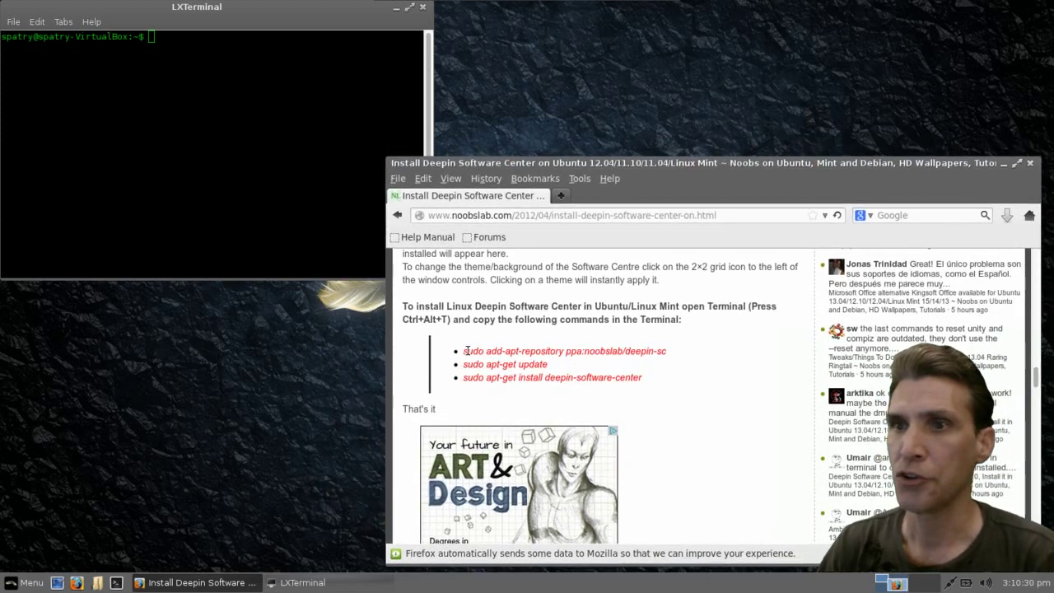
{"action": "left_click_drag", "start_coordinate": [462, 351], "coordinate": [668, 351]}
{"action": "right_click", "coordinate": [642, 356]}
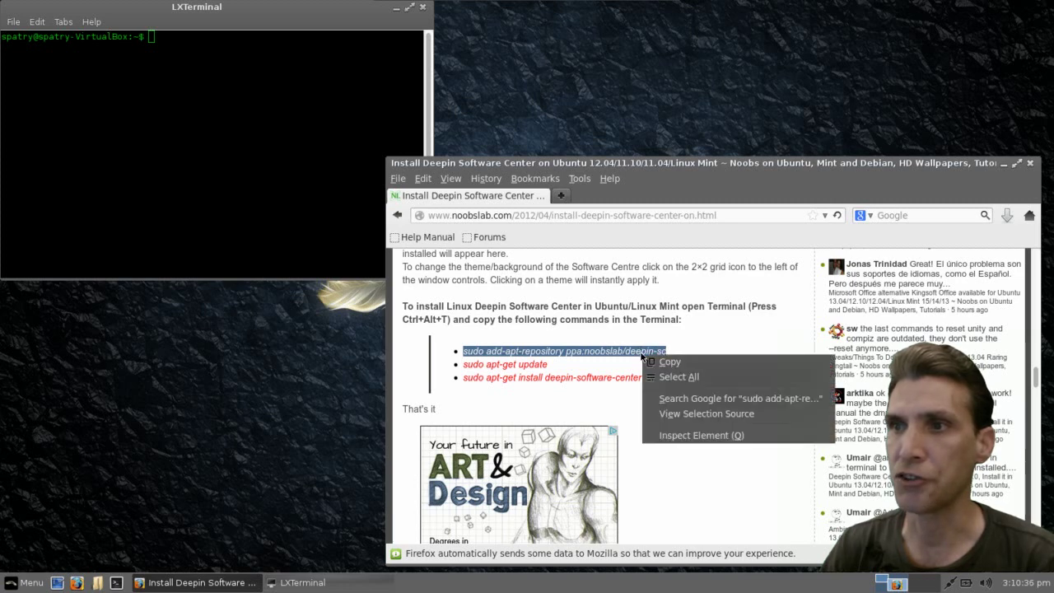
{"action": "left_click", "coordinate": [659, 363]}
Step: Add the noobslab/deepin-sc PPA with the sudo password, then run 'sudo apt-get update'
{"action": "left_click", "coordinate": [252, 132]}
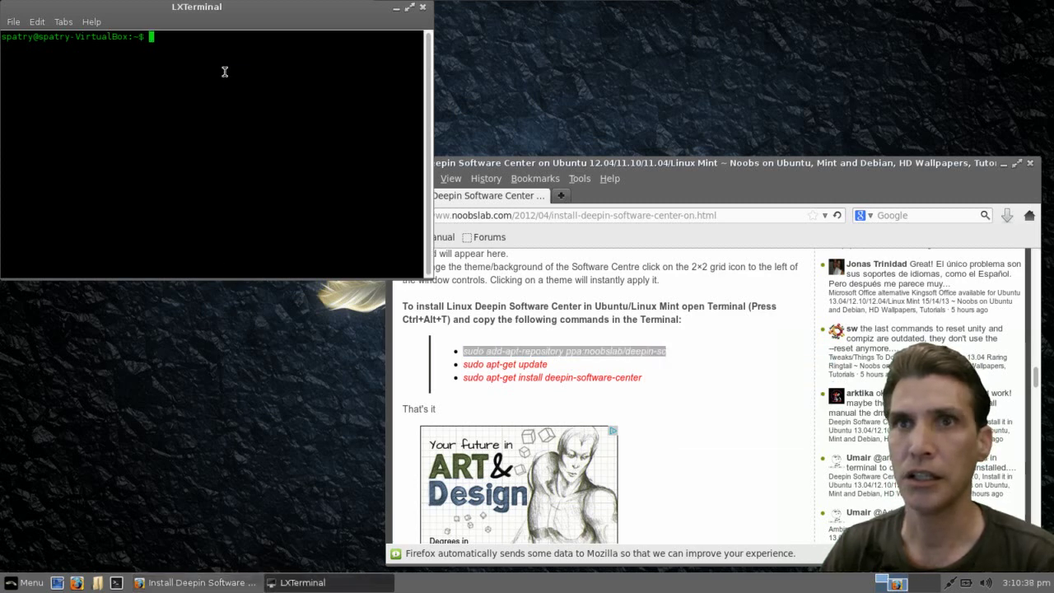
{"action": "right_click", "coordinate": [226, 72]}
{"action": "left_click", "coordinate": [253, 132]}
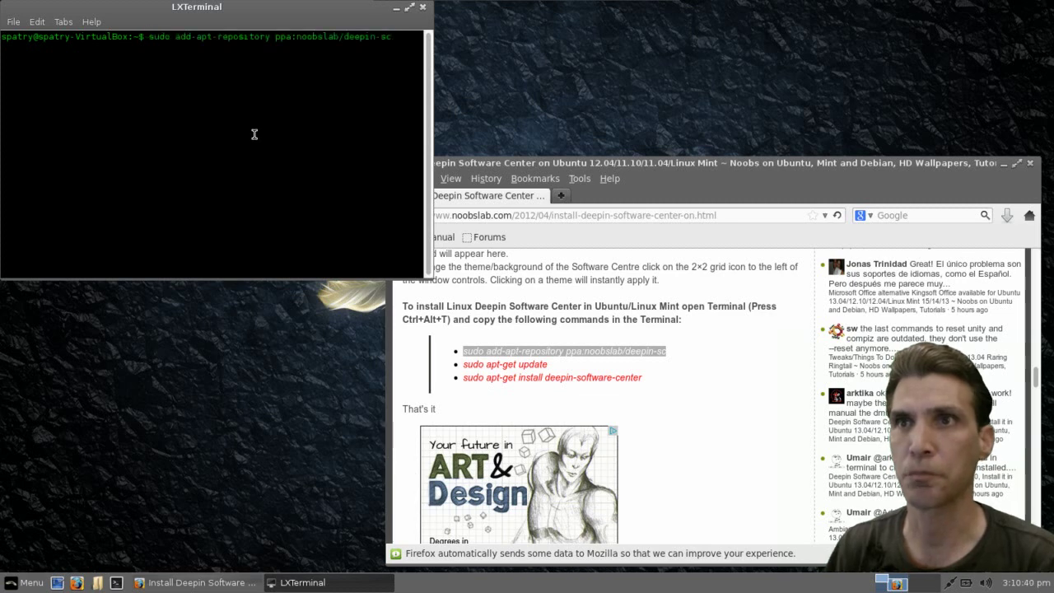
{"action": "key", "text": "Return"}
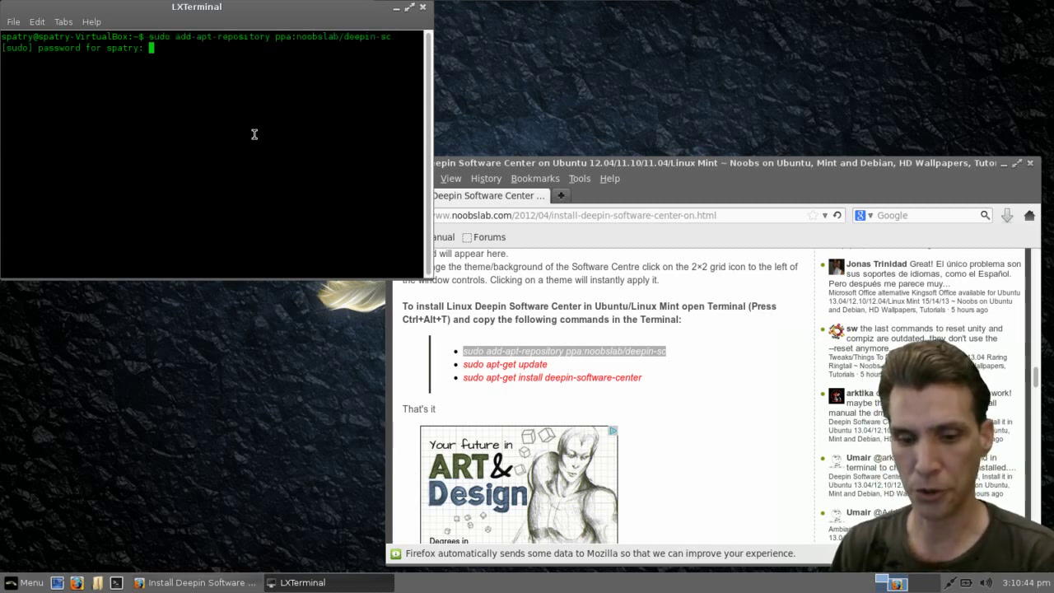
{"action": "key", "text": "Return"}
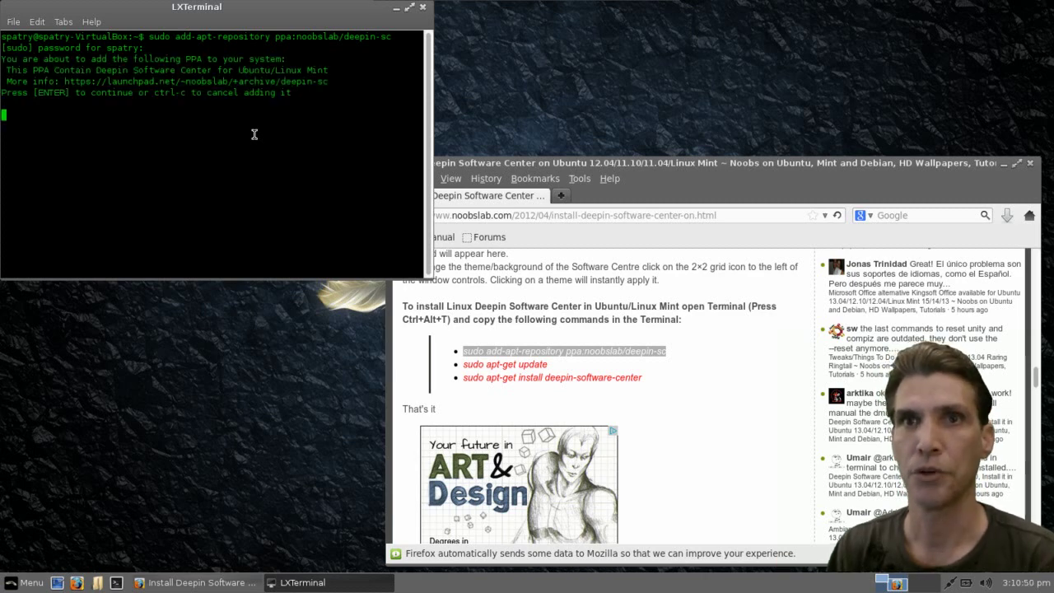
{"action": "key", "text": "Return"}
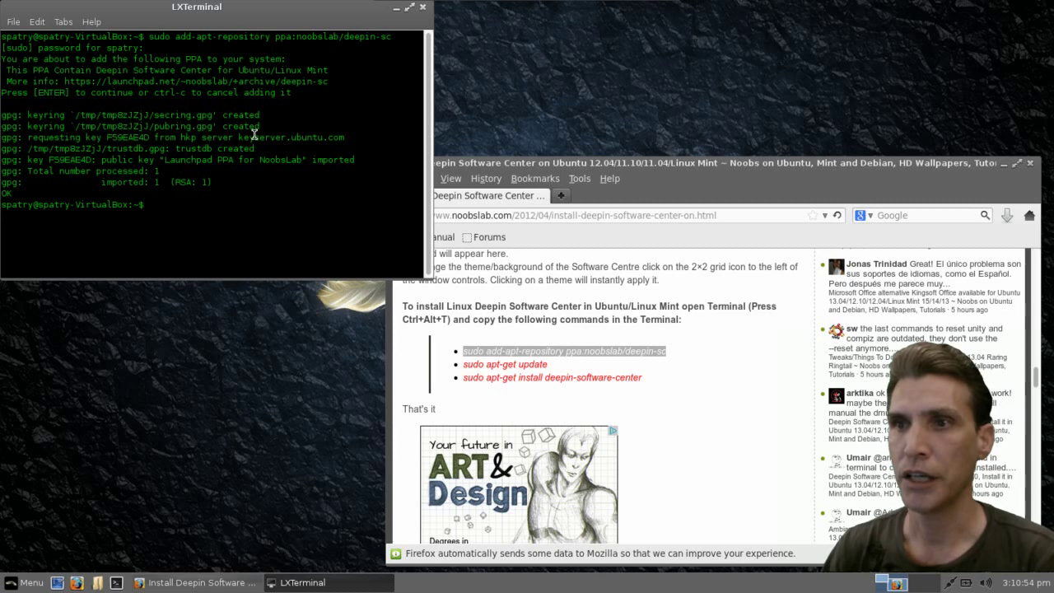
{"action": "type", "text": "s"}
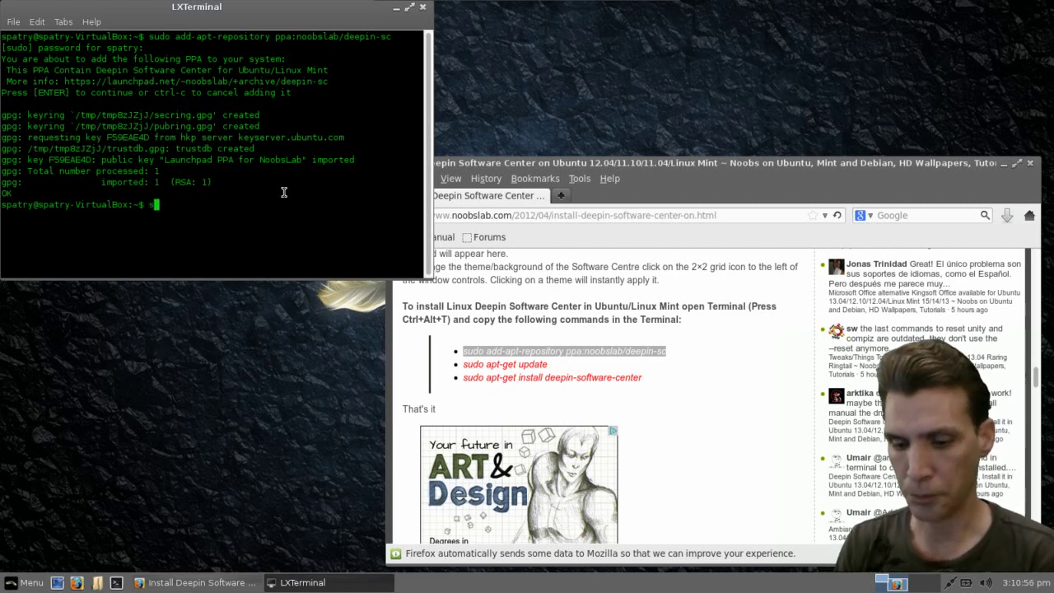
{"action": "type", "text": "udo apt"}
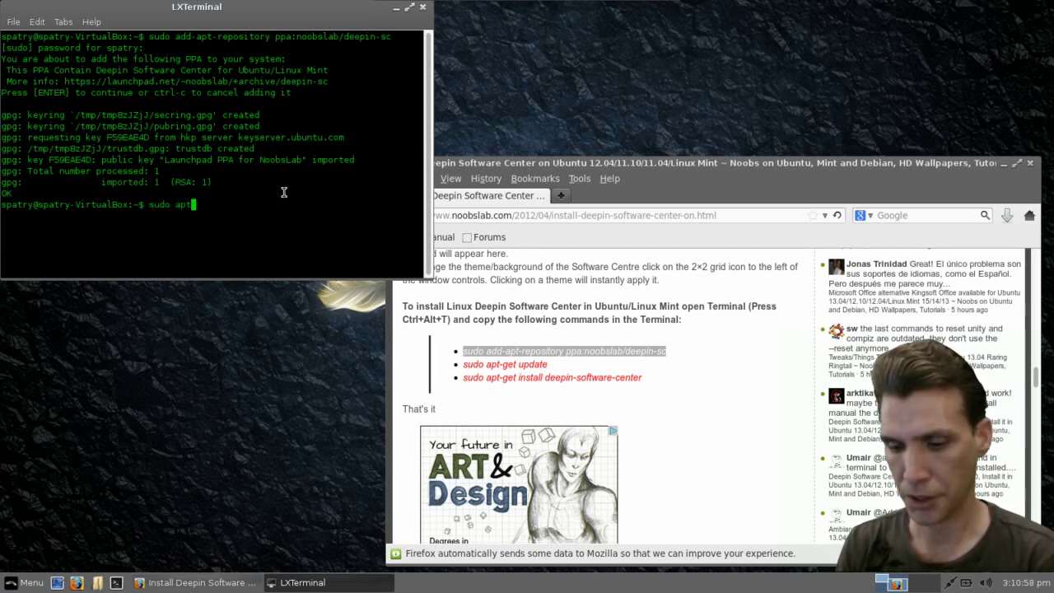
{"action": "type", "text": "-get update"}
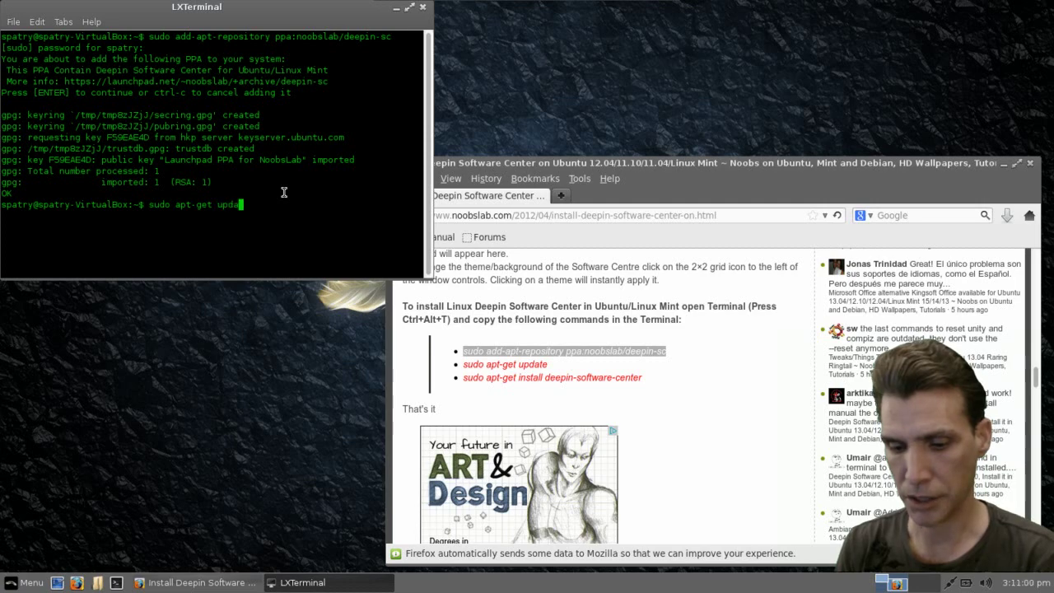
{"action": "key", "text": "Return"}
Step: Copy the 'sudo apt-get install deepin-software-center' command and close the terminal
{"action": "left_click_drag", "start_coordinate": [461, 377], "coordinate": [642, 375]}
{"action": "right_click", "coordinate": [621, 380]}
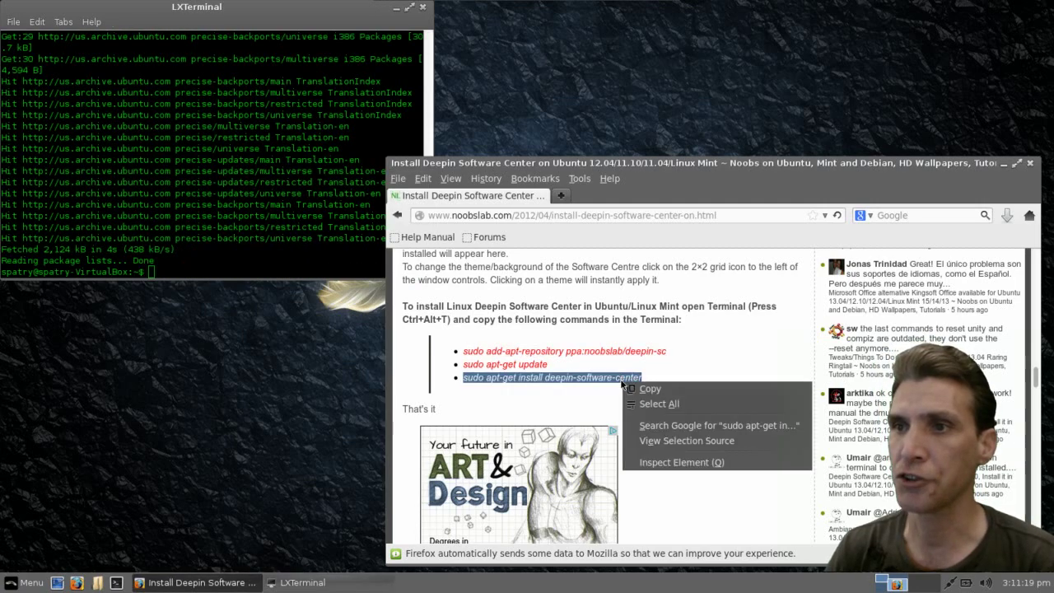
{"action": "left_click", "coordinate": [638, 389]}
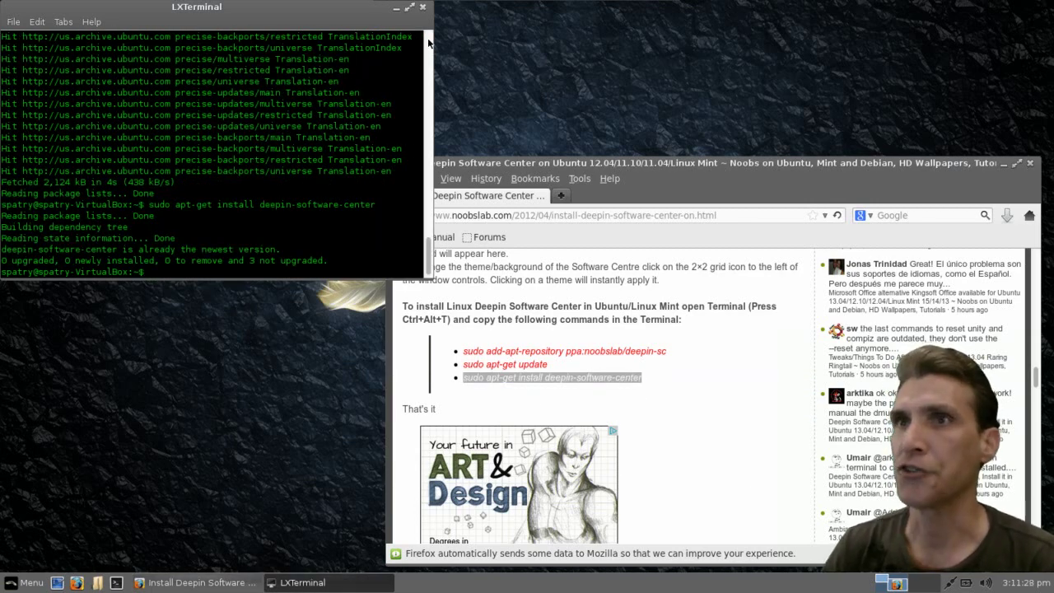
{"action": "left_click", "coordinate": [423, 7]}
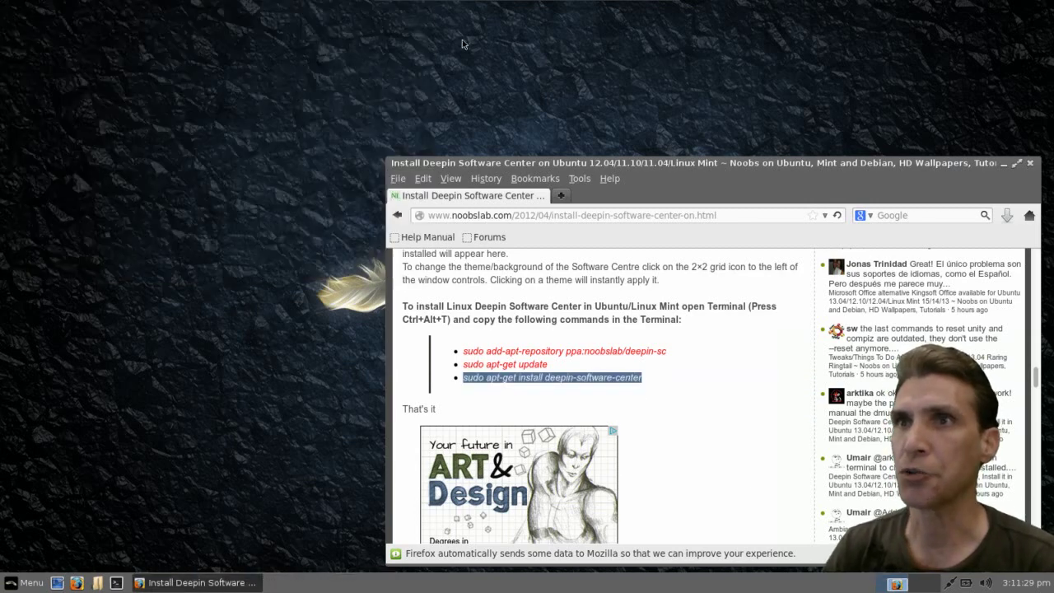
Step: Close Firefox and launch Software Center from Menu > System
{"action": "left_click", "coordinate": [1030, 163]}
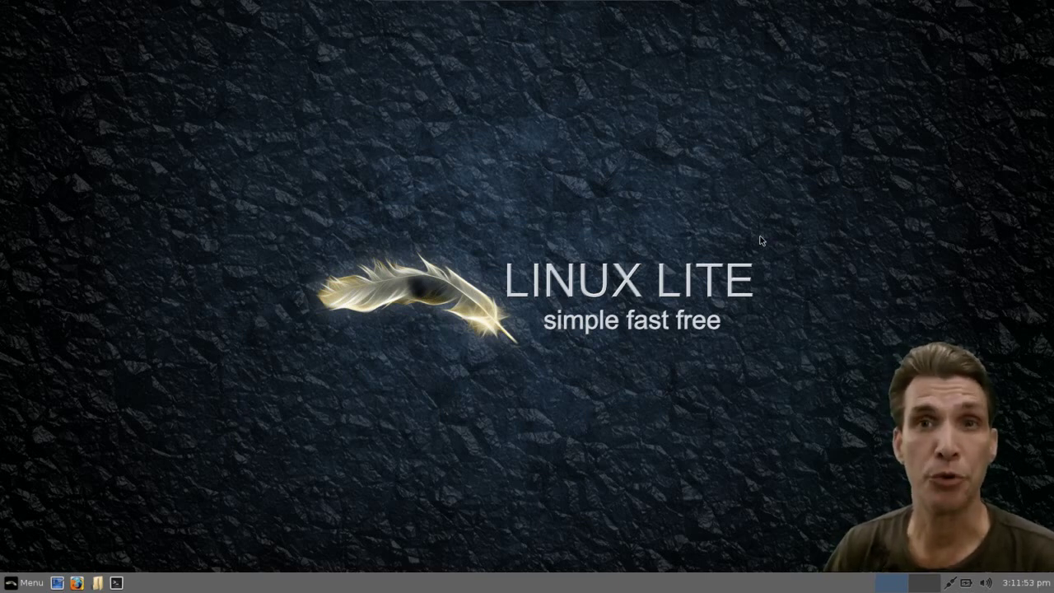
{"action": "left_click", "coordinate": [19, 583]}
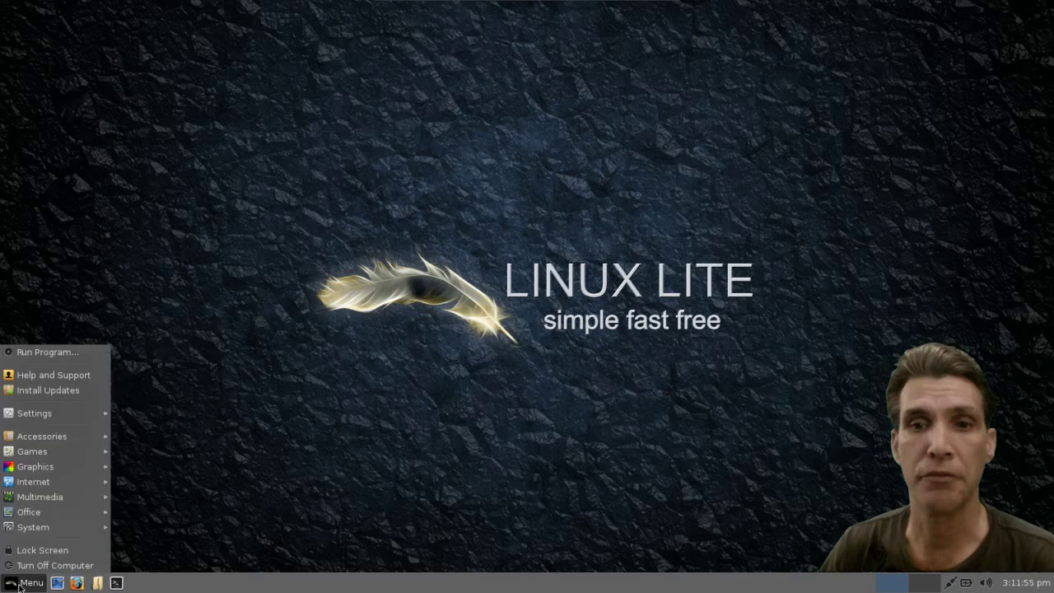
{"action": "mouse_move", "coordinate": [47, 529]}
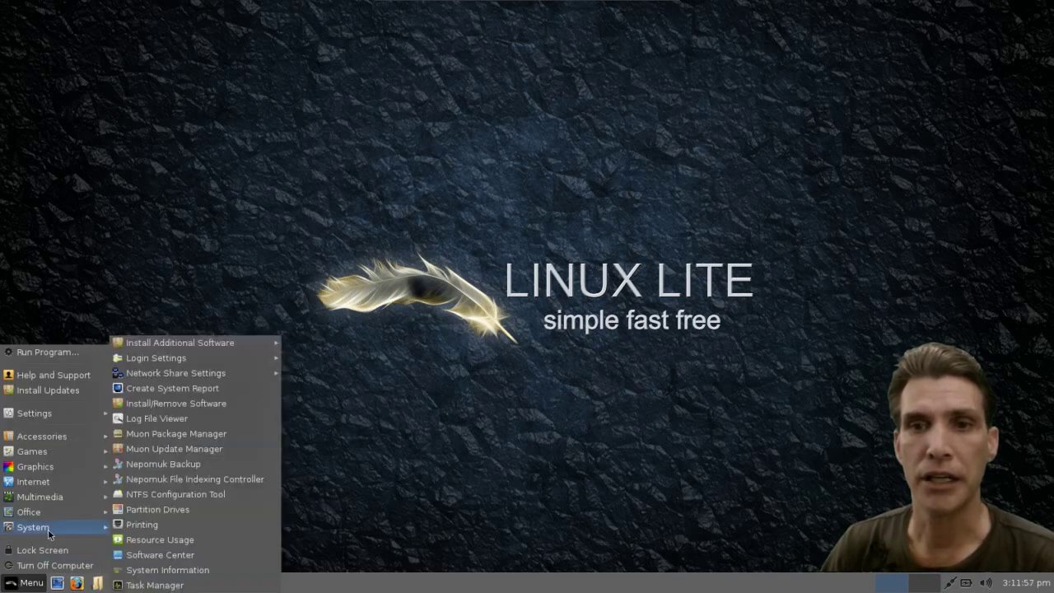
{"action": "left_click", "coordinate": [169, 556]}
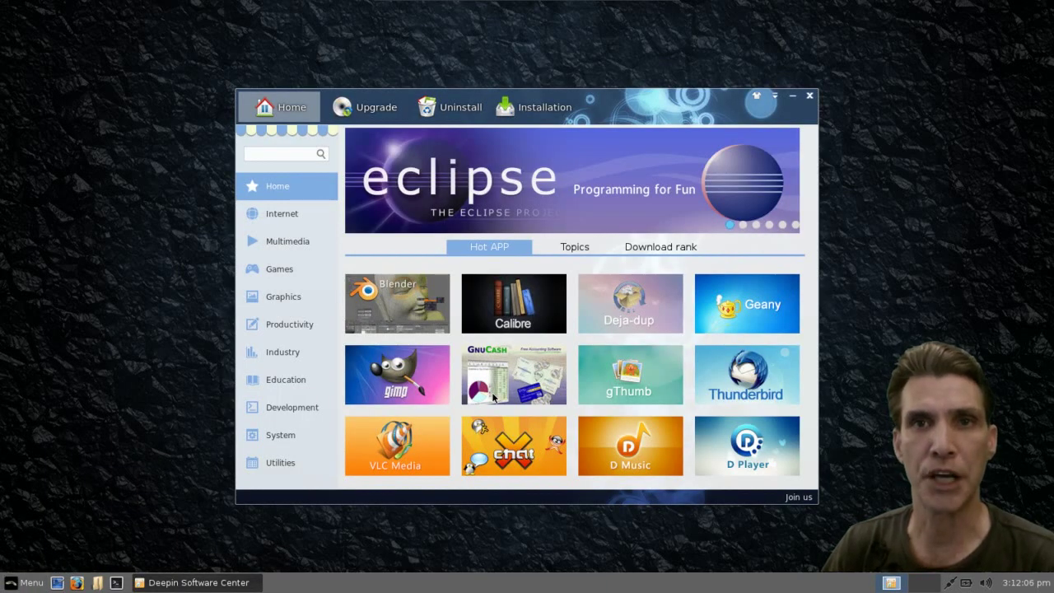
Step: Show the title-bar dropdown with refresh, download directory, preferences and quit options
{"action": "left_click", "coordinate": [775, 97]}
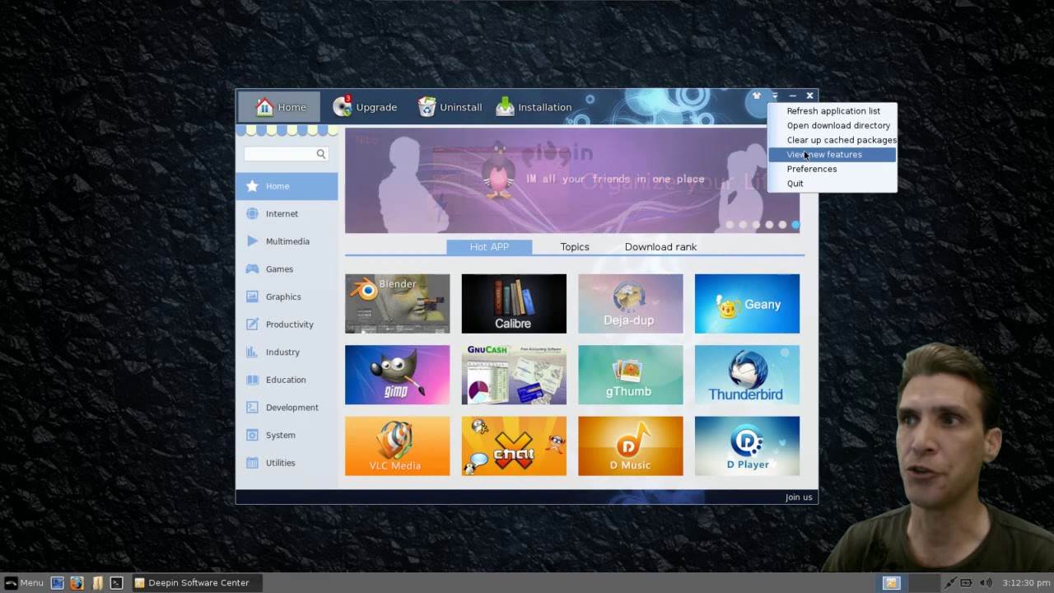
Step: In Preferences, enable deleting configuration files on uninstall, view Mirrors and About, then close
{"action": "left_click", "coordinate": [808, 170]}
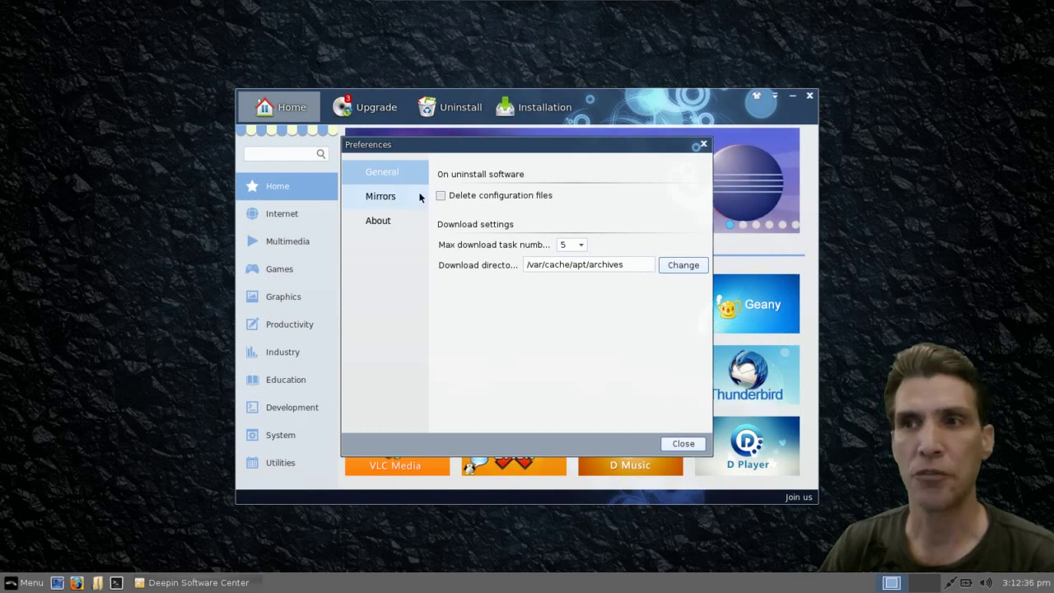
{"action": "left_click", "coordinate": [442, 196]}
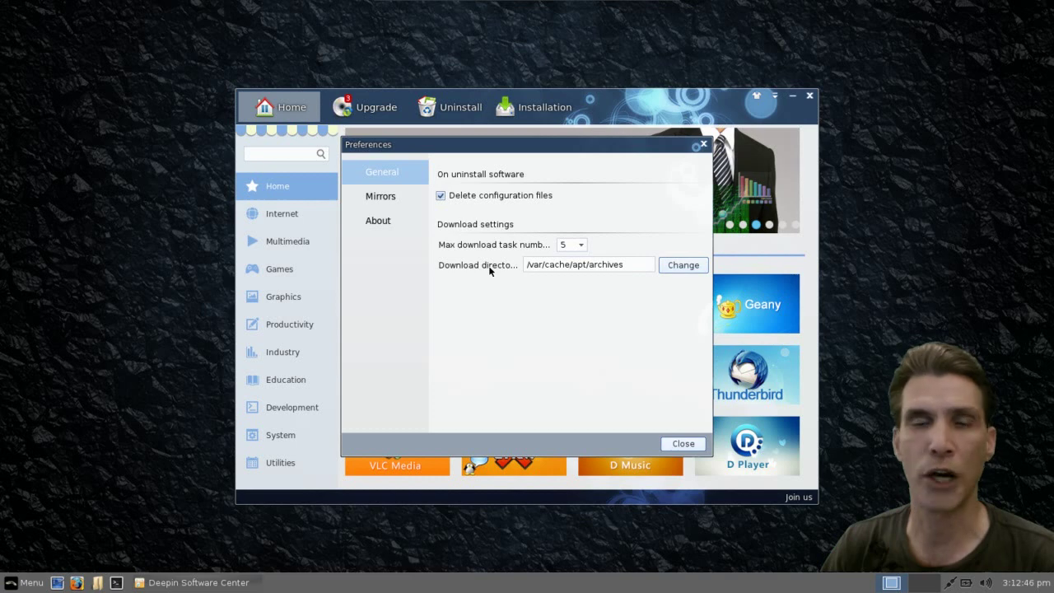
{"action": "left_click", "coordinate": [383, 202]}
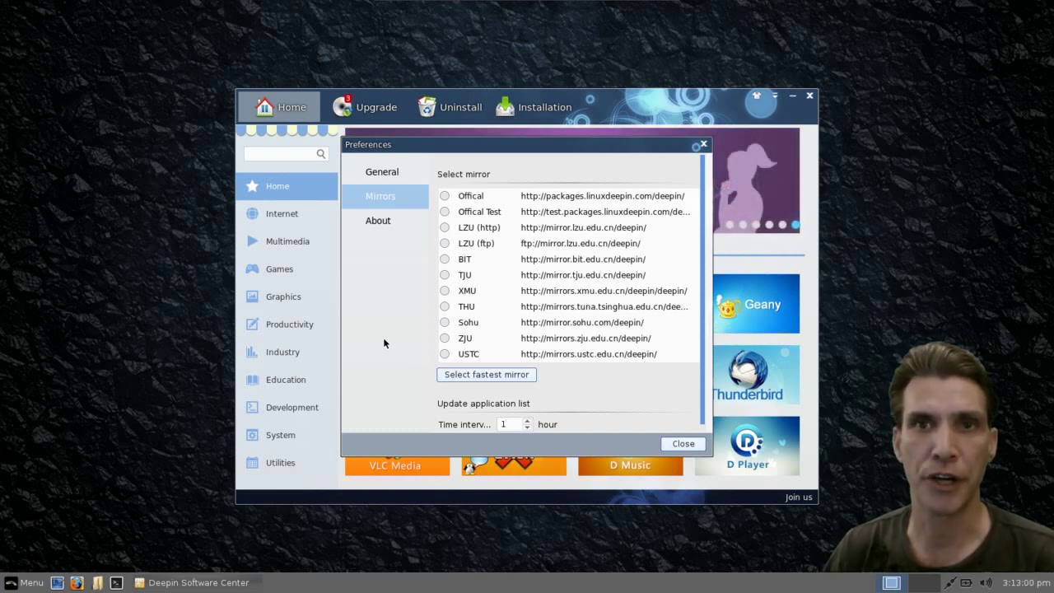
{"action": "left_click", "coordinate": [371, 223]}
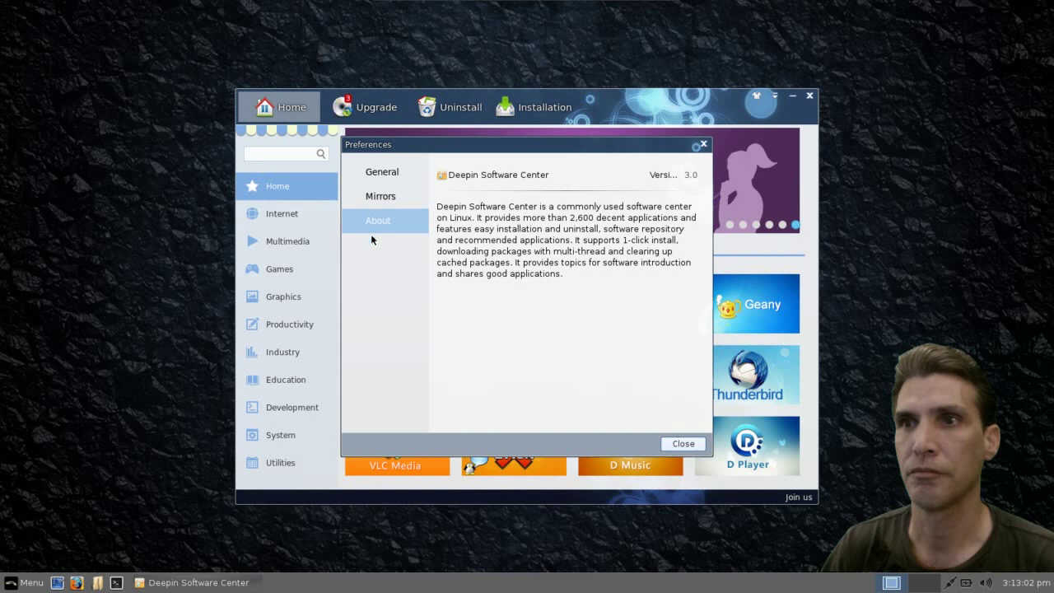
{"action": "left_click", "coordinate": [683, 444]}
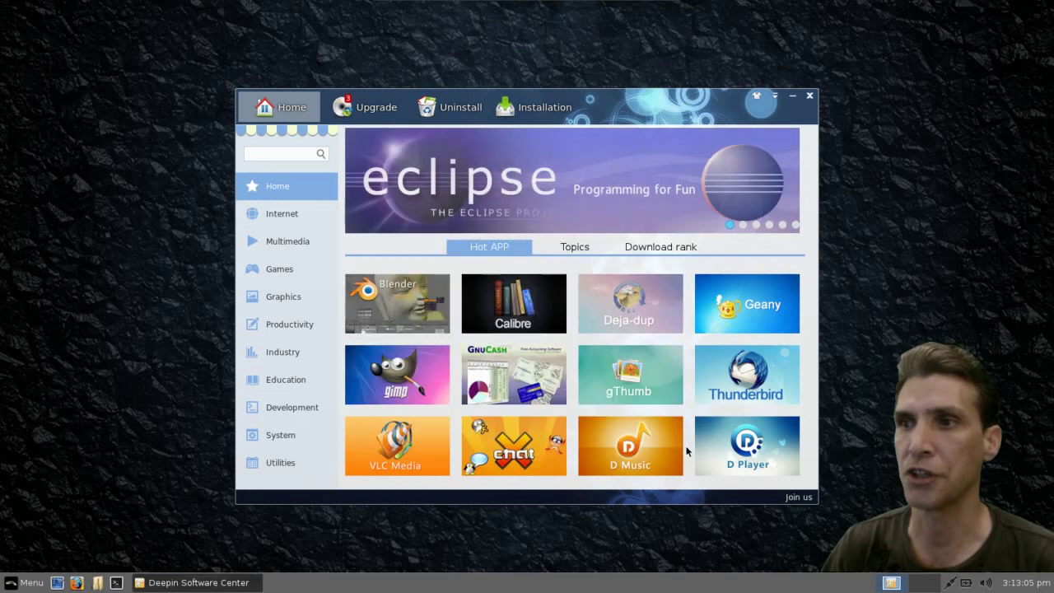
Step: Look over the Select Skin choices without changing, then switch the Home page to Topics
{"action": "left_click", "coordinate": [757, 97]}
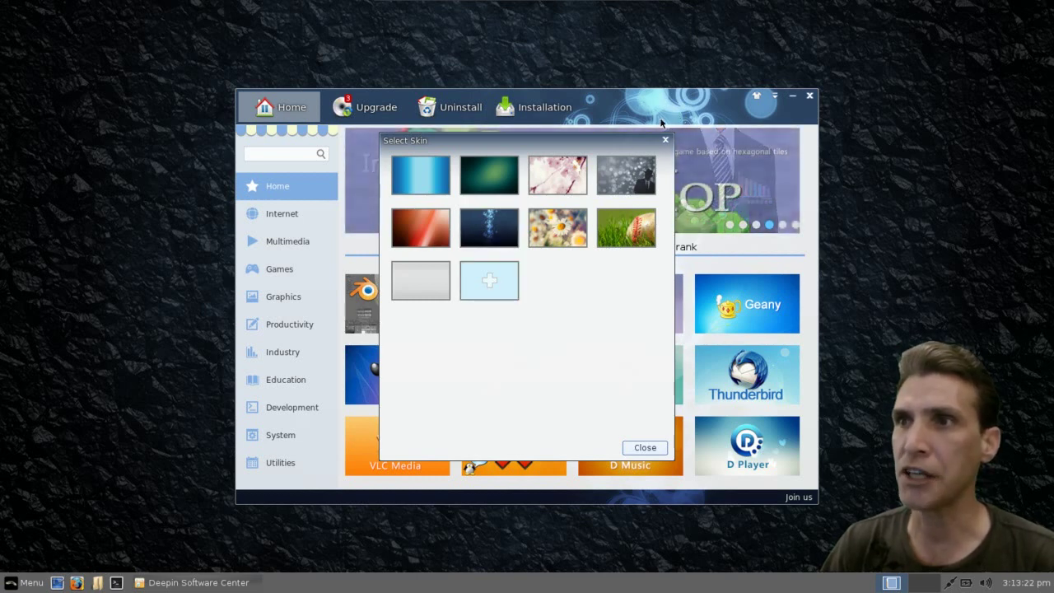
{"action": "left_click", "coordinate": [640, 448]}
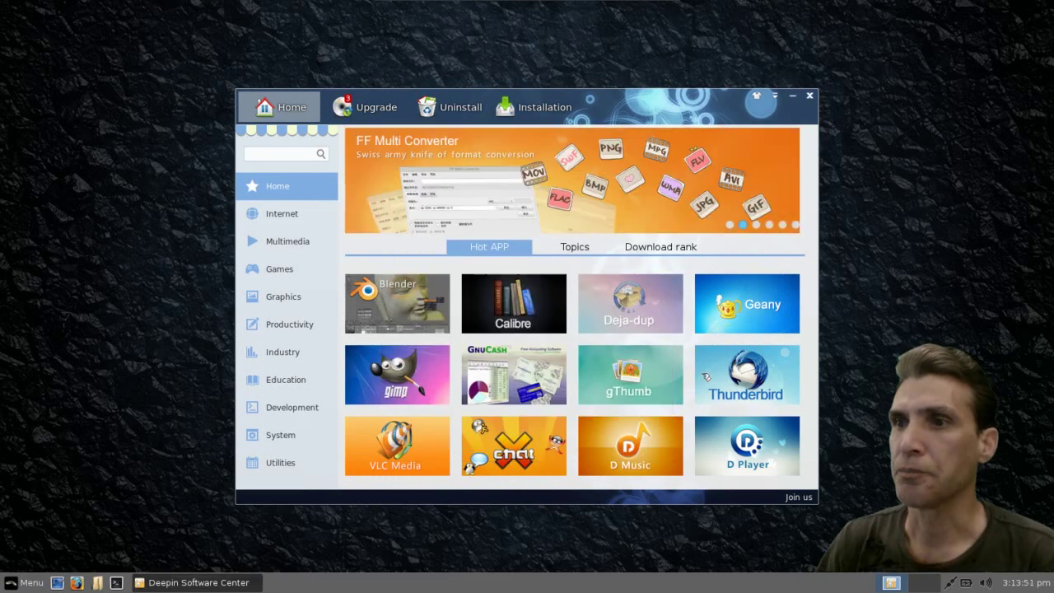
{"action": "left_click", "coordinate": [575, 247]}
Step: Show the Download rank, then browse the Internet, Multimedia, Games and Graphics categories
{"action": "left_click", "coordinate": [658, 247]}
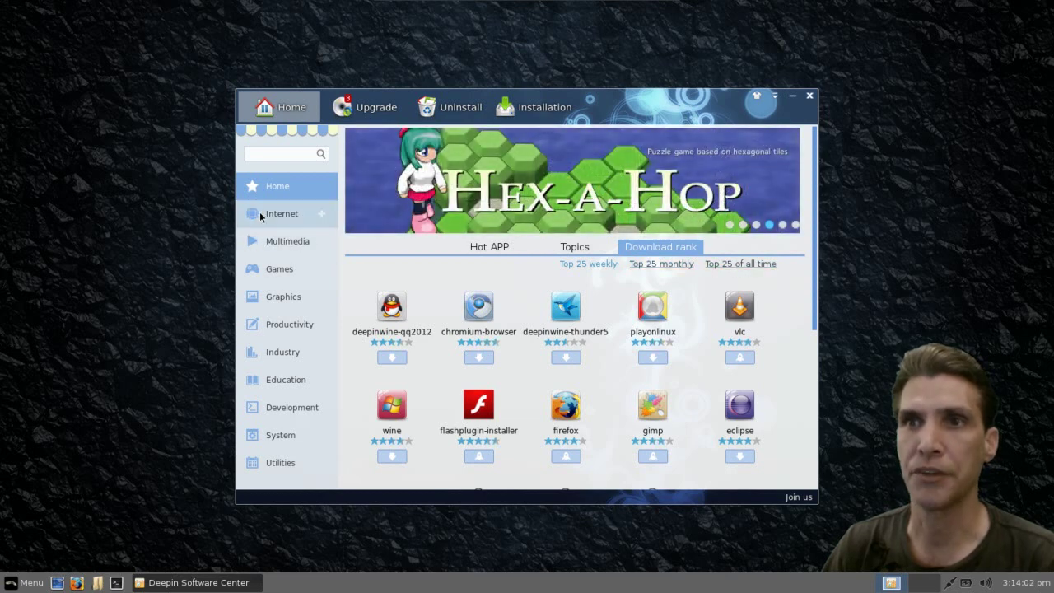
{"action": "left_click", "coordinate": [259, 214]}
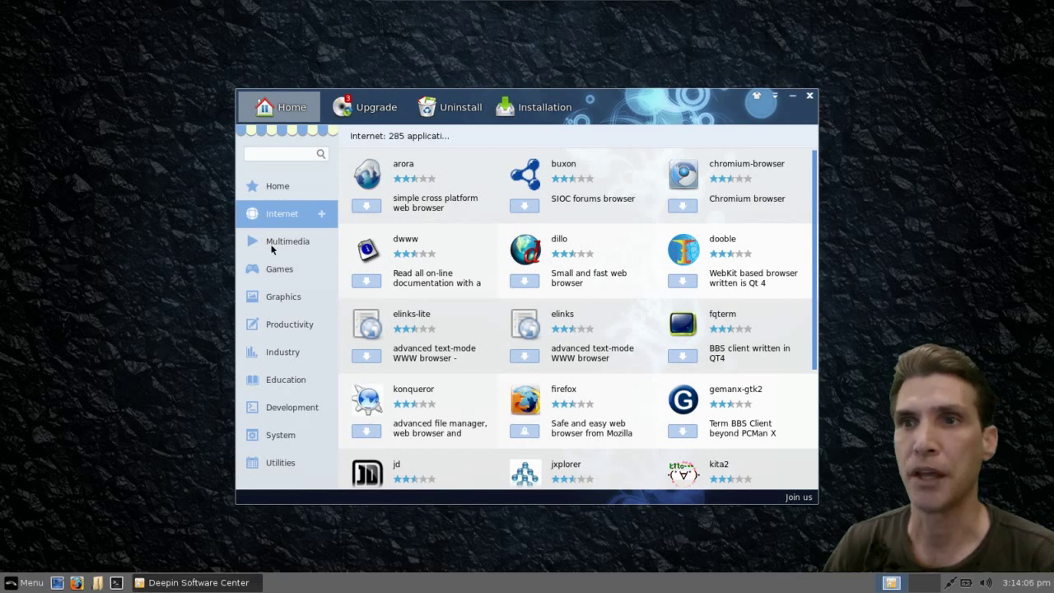
{"action": "left_click", "coordinate": [285, 244]}
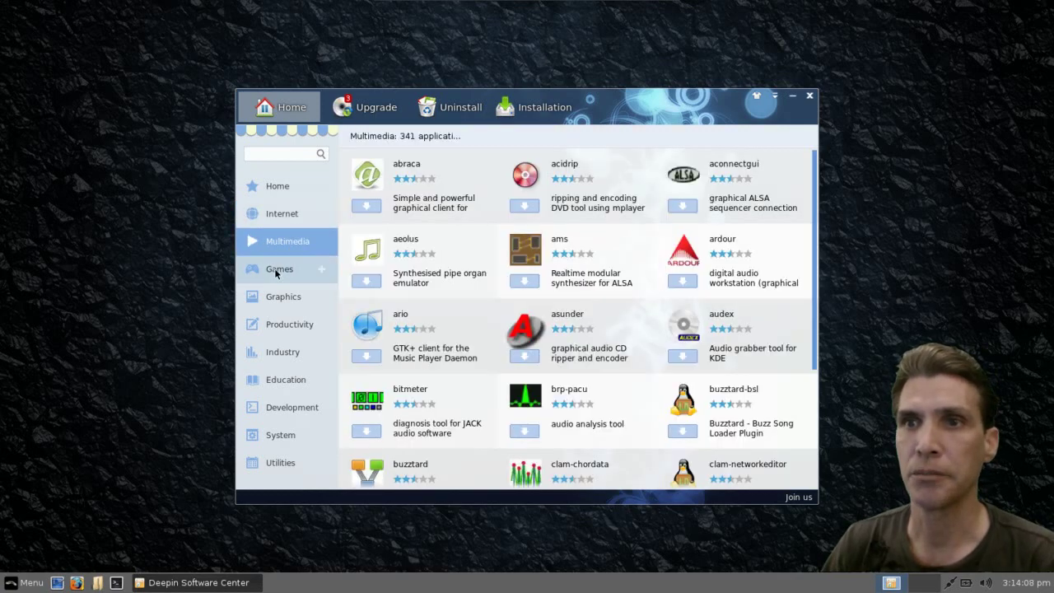
{"action": "left_click", "coordinate": [277, 271]}
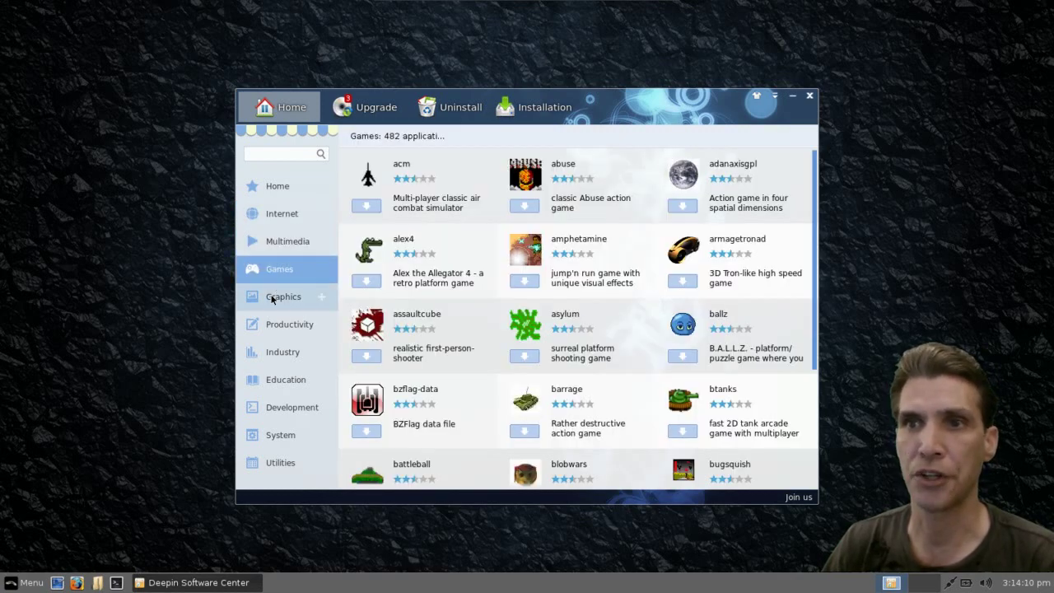
{"action": "left_click", "coordinate": [279, 296]}
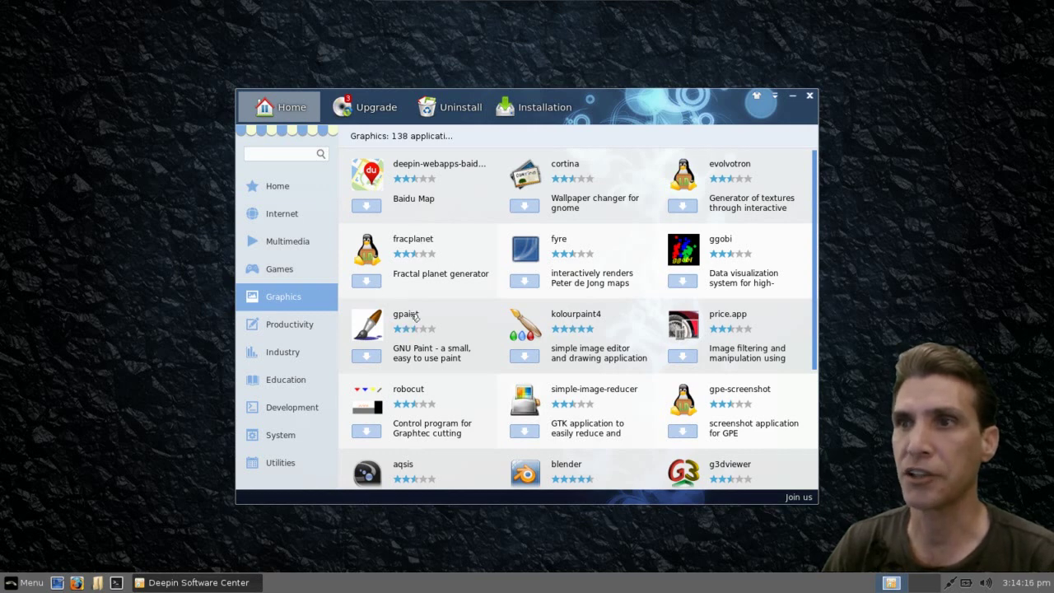
{"action": "left_click", "coordinate": [406, 314]}
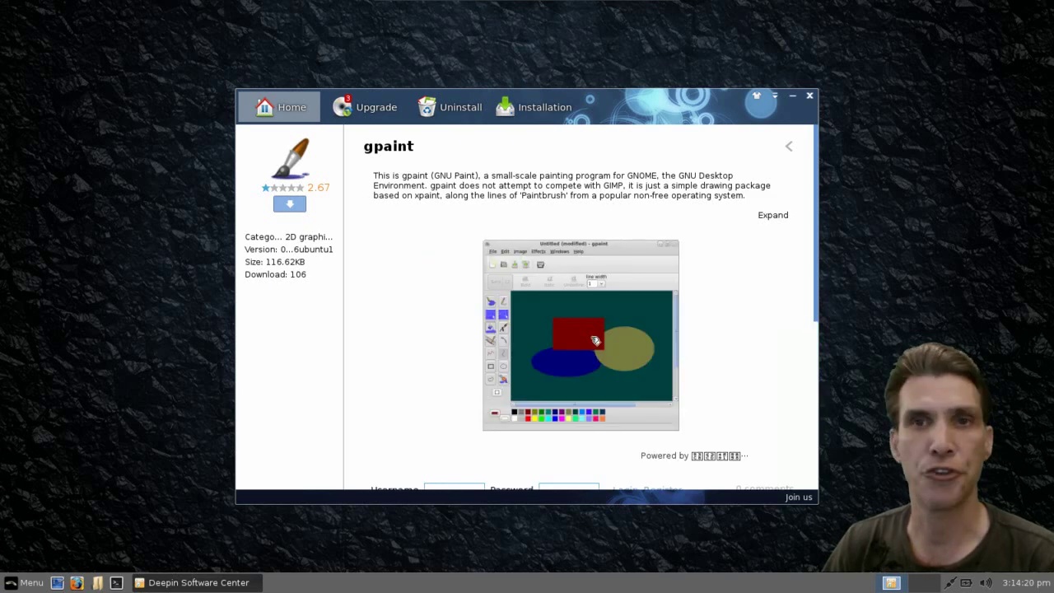
{"action": "left_click", "coordinate": [789, 147]}
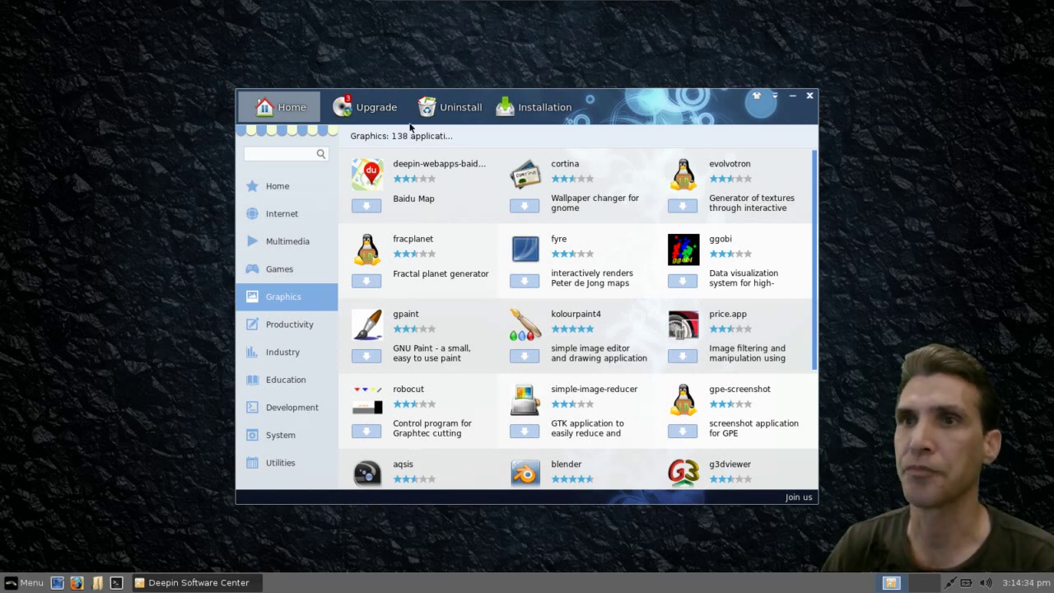
Step: Check the Upgrade list, scroll the 66 uninstallable apps, view Installation, then return Home
{"action": "left_click", "coordinate": [369, 114]}
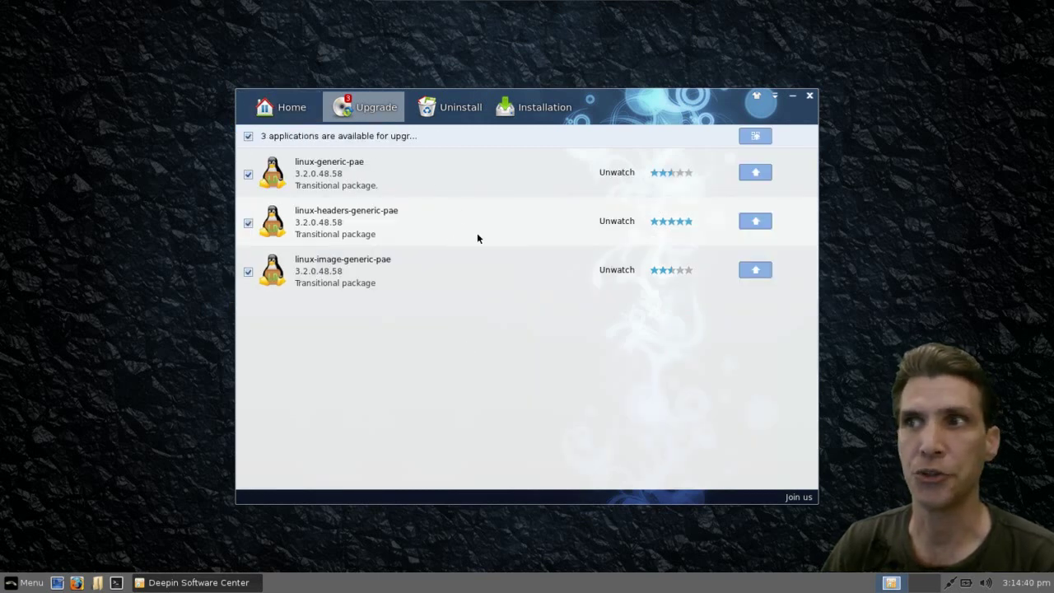
{"action": "left_click", "coordinate": [466, 116]}
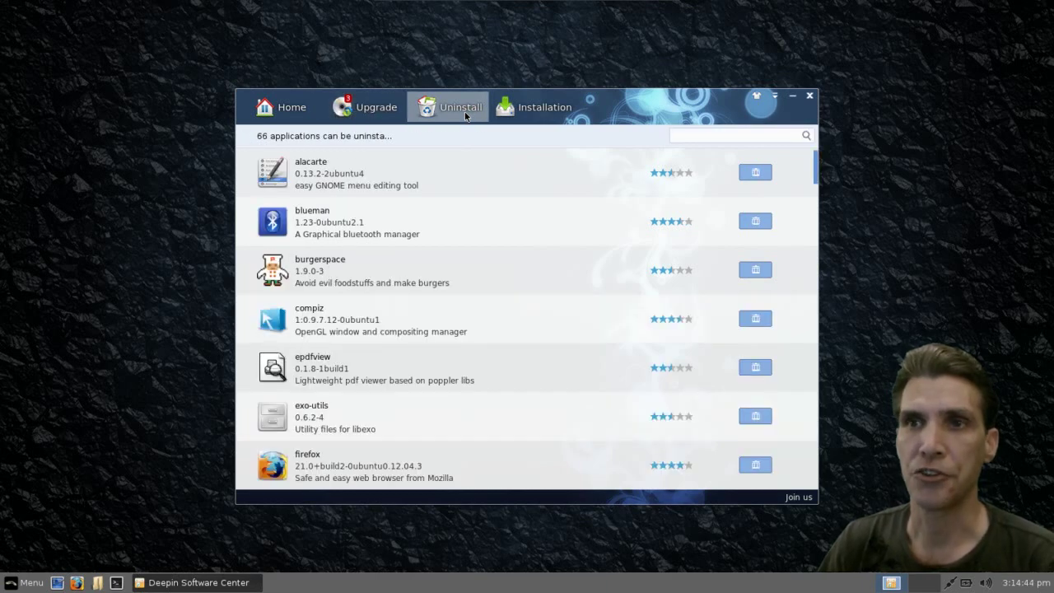
{"action": "scroll", "coordinate": [476, 266], "scroll_direction": "down", "scroll_amount": 10}
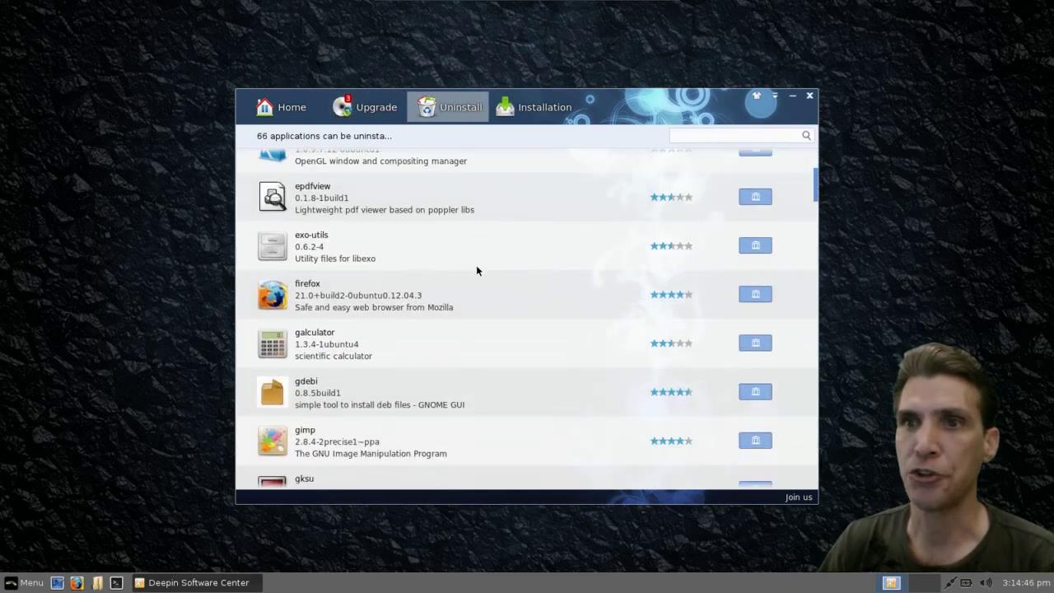
{"action": "scroll", "coordinate": [476, 267], "scroll_direction": "down", "scroll_amount": 12}
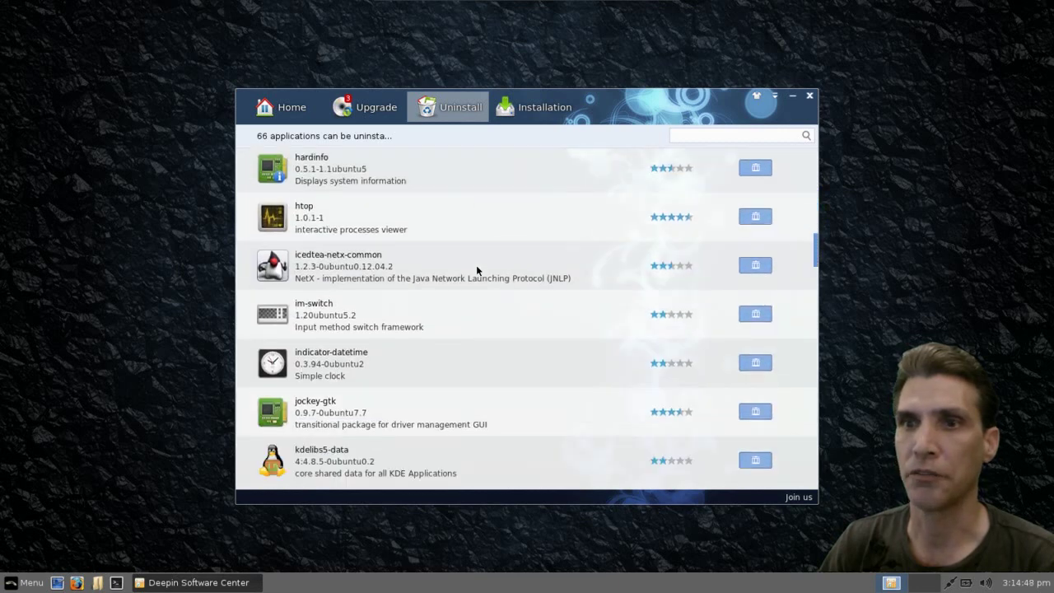
{"action": "scroll", "coordinate": [476, 270], "scroll_direction": "down", "scroll_amount": 12}
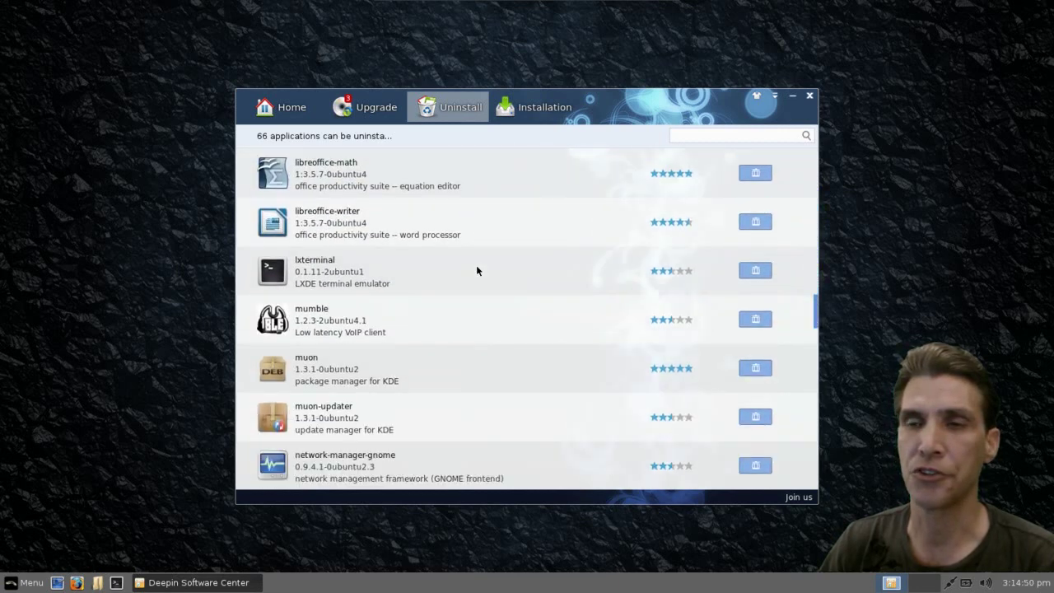
{"action": "scroll", "coordinate": [476, 270], "scroll_direction": "up", "scroll_amount": 12}
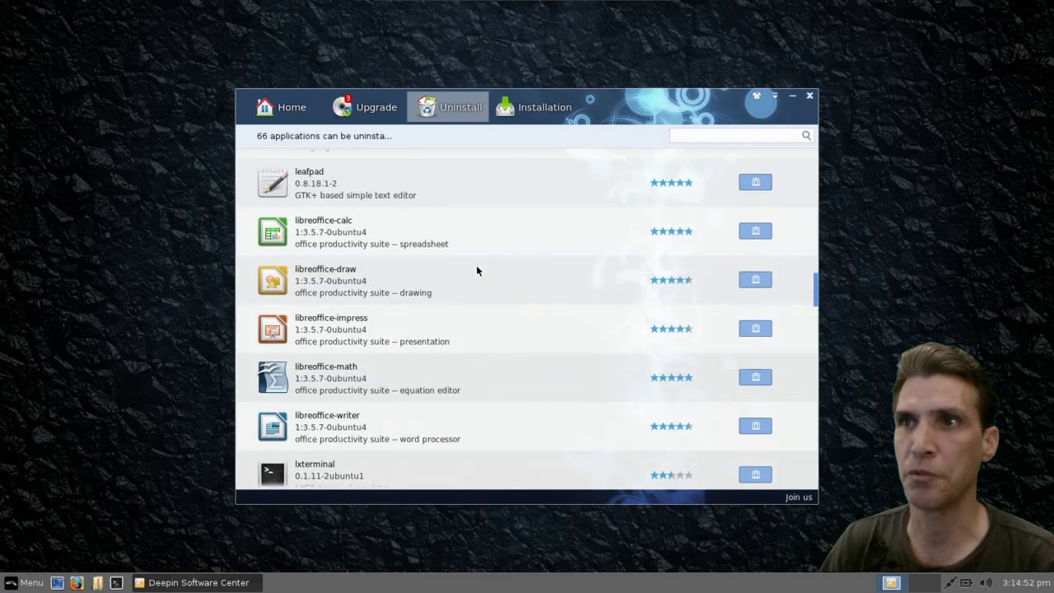
{"action": "scroll", "coordinate": [476, 270], "scroll_direction": "up", "scroll_amount": 10}
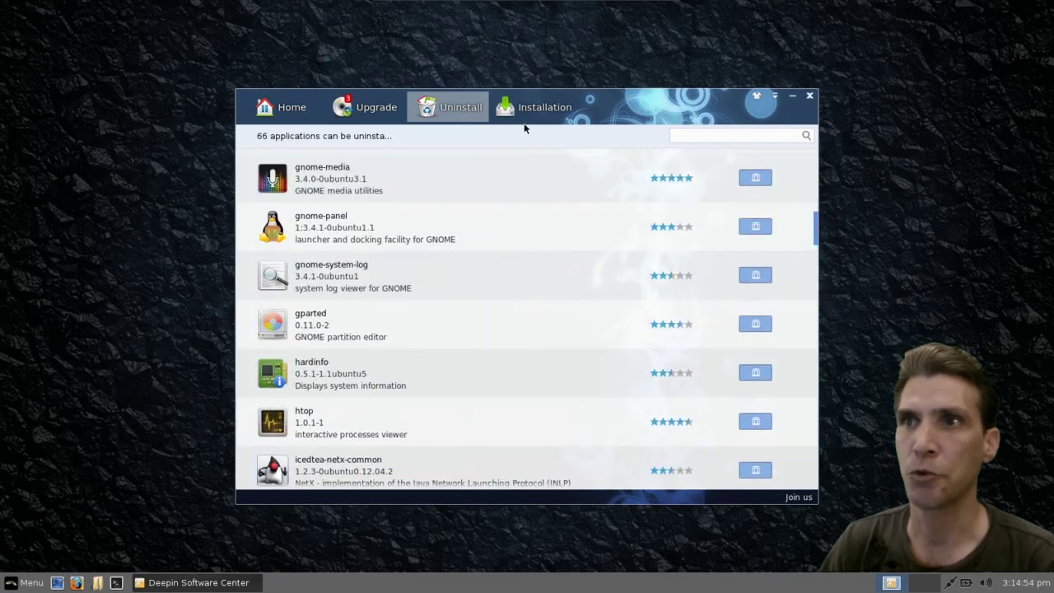
{"action": "left_click", "coordinate": [538, 113]}
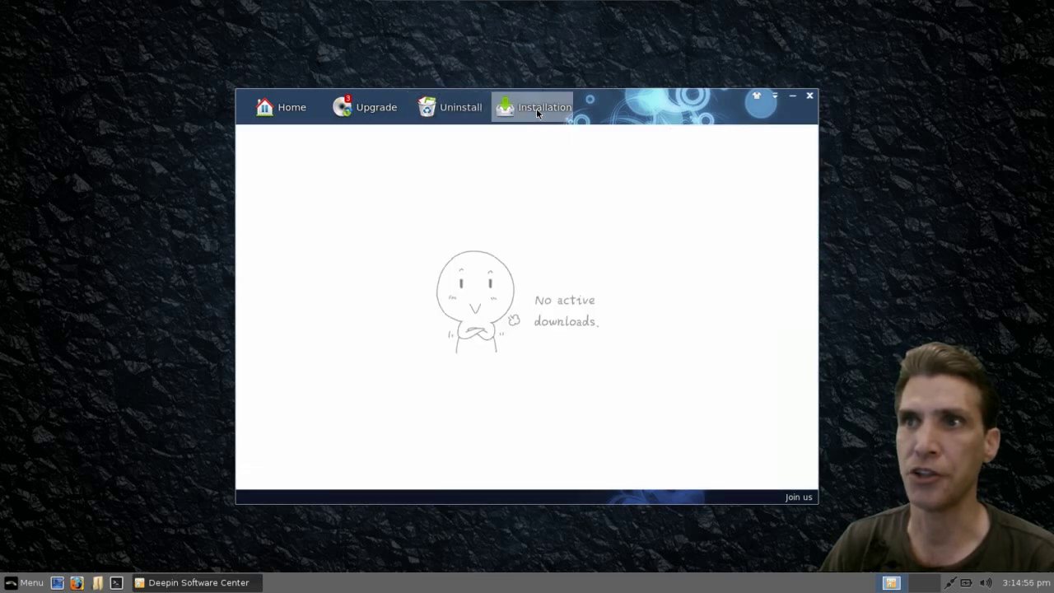
{"action": "left_click", "coordinate": [289, 114]}
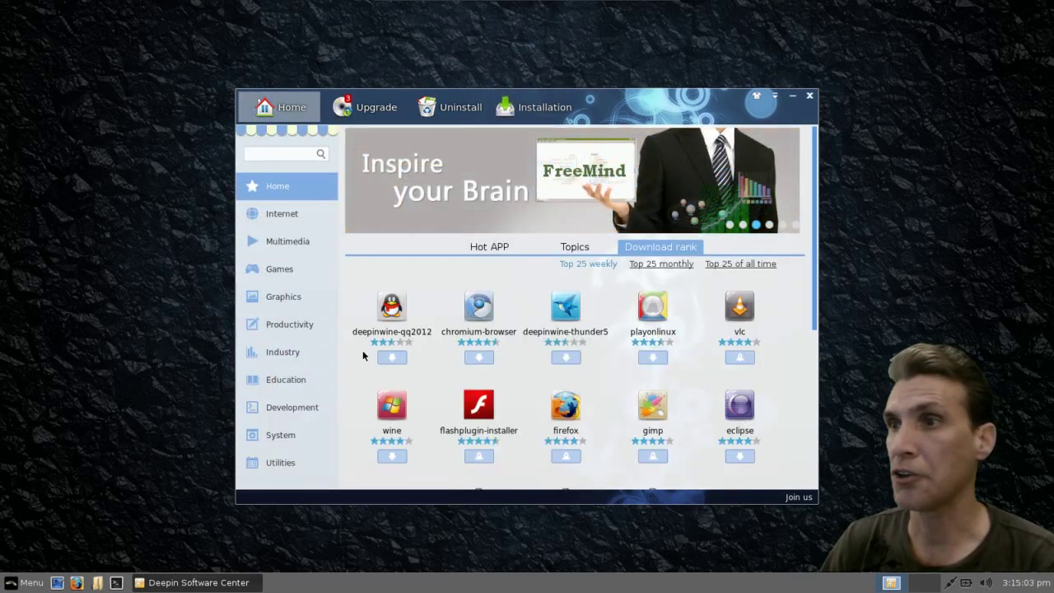
Step: Open the Games category and scroll its 482 applications down toward the pacman entry
{"action": "scroll", "coordinate": [363, 354], "scroll_direction": "down", "scroll_amount": 1}
{"action": "scroll", "coordinate": [362, 354], "scroll_direction": "down", "scroll_amount": 1}
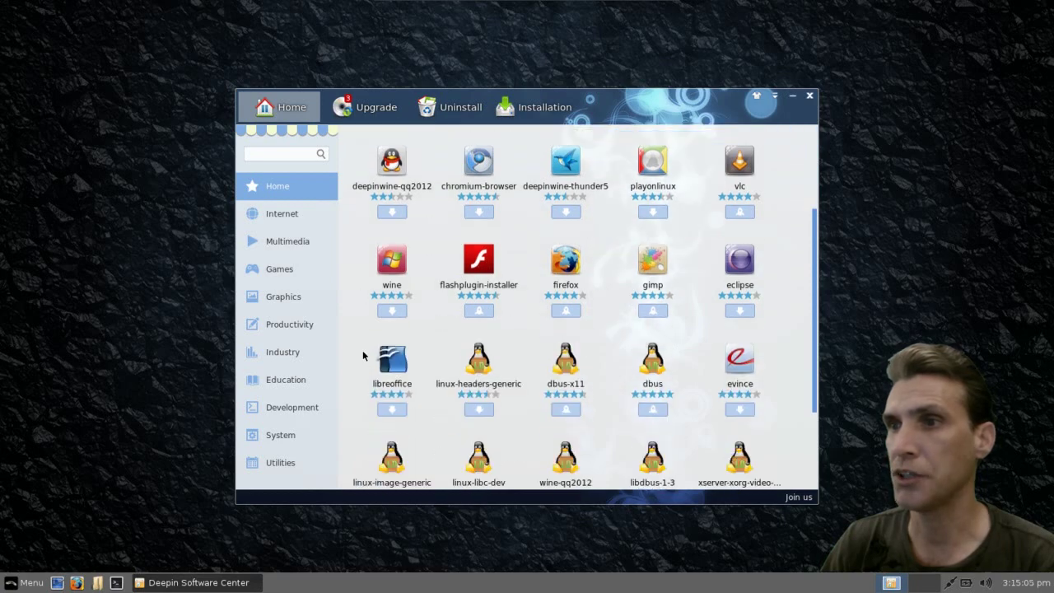
{"action": "scroll", "coordinate": [362, 354], "scroll_direction": "down", "scroll_amount": 1}
{"action": "scroll", "coordinate": [363, 354], "scroll_direction": "down", "scroll_amount": 1}
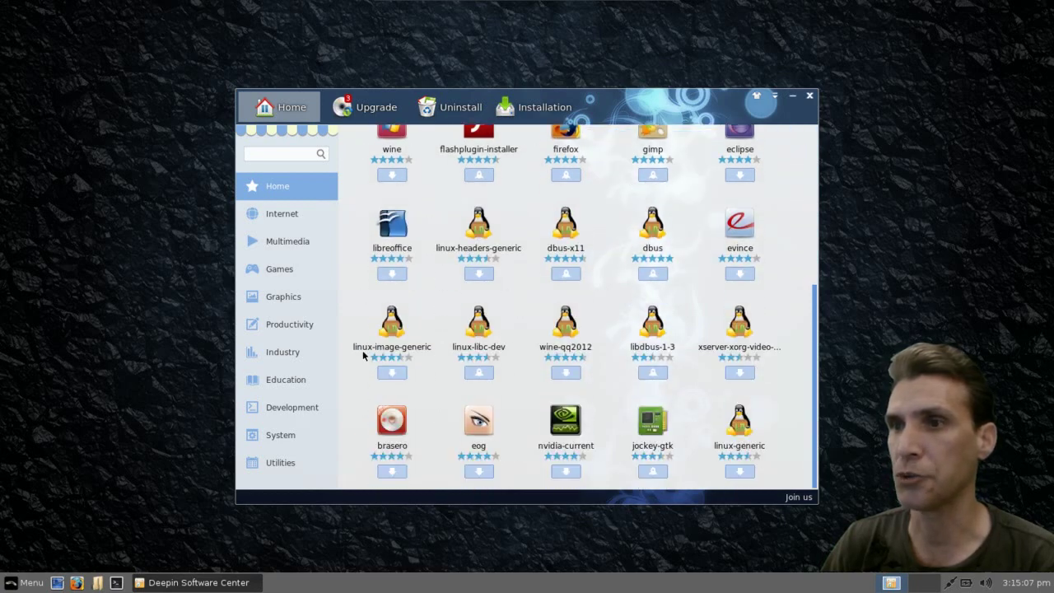
{"action": "left_click", "coordinate": [280, 268]}
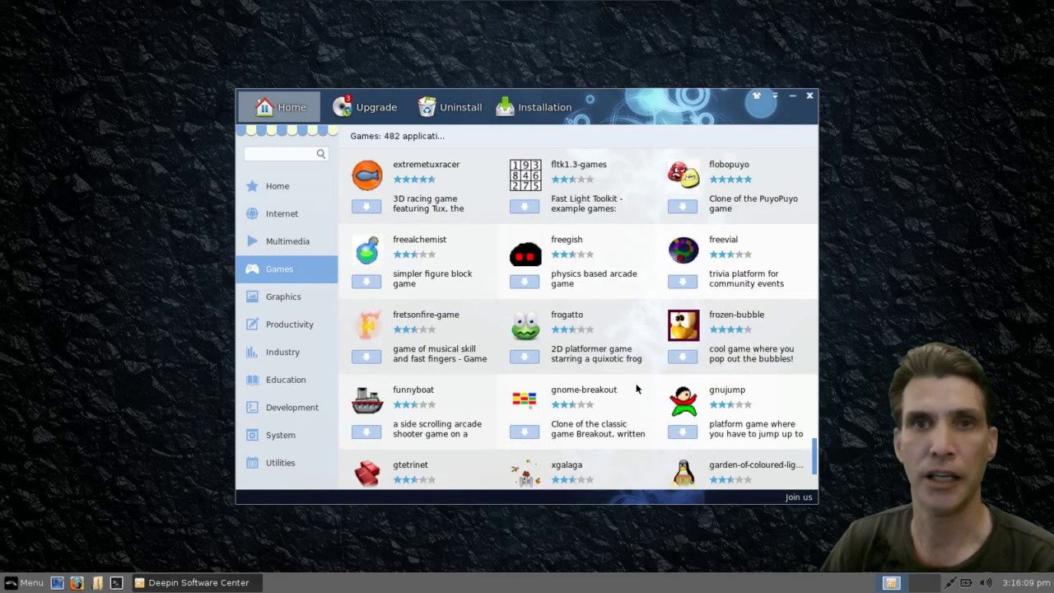
{"action": "scroll", "coordinate": [636, 388], "scroll_direction": "down", "scroll_amount": 3}
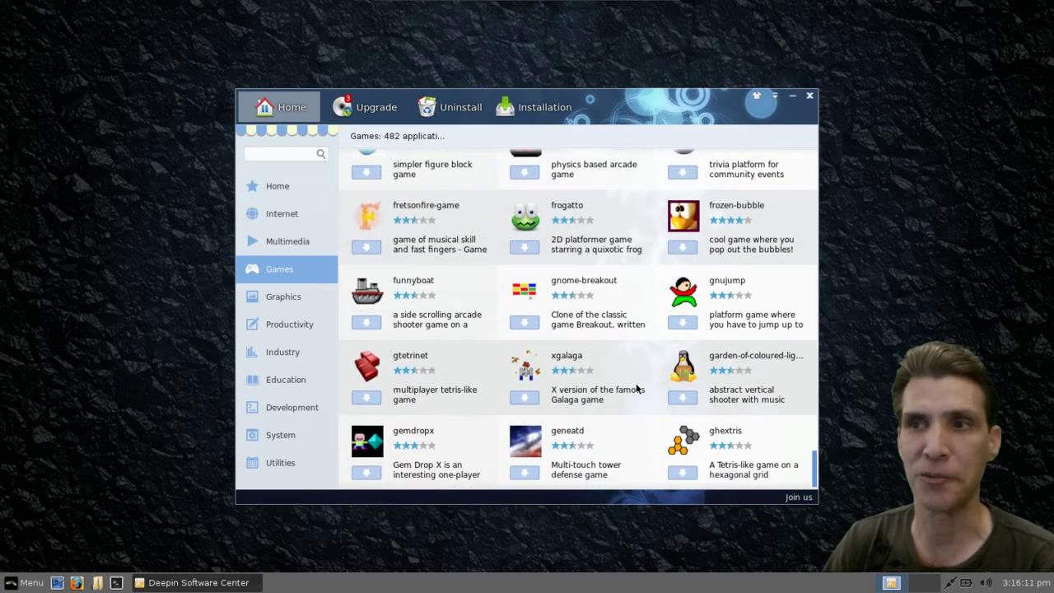
{"action": "scroll", "coordinate": [636, 388], "scroll_direction": "down", "scroll_amount": 8}
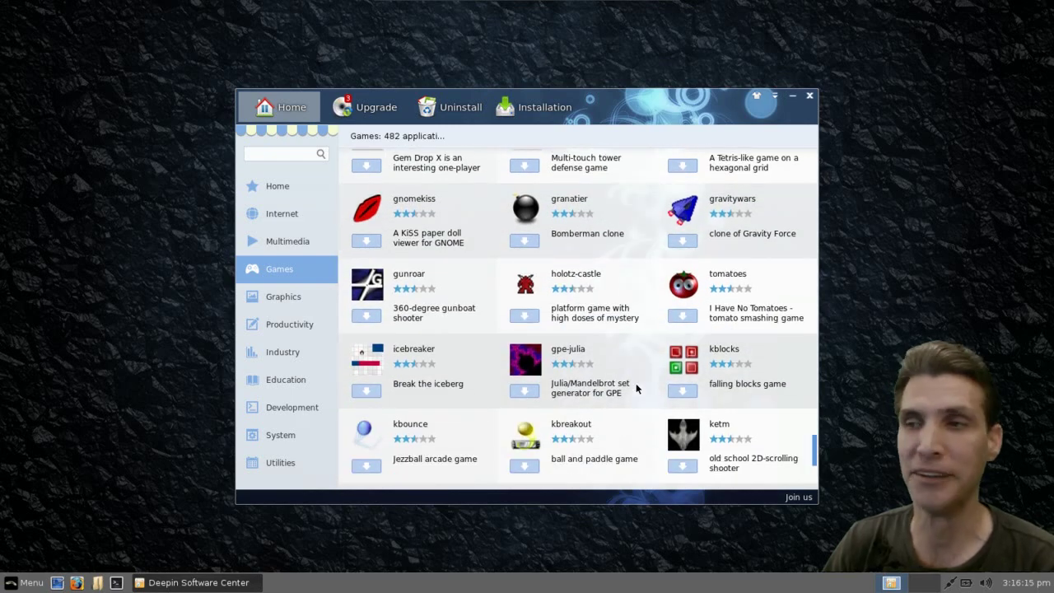
{"action": "scroll", "coordinate": [636, 388], "scroll_direction": "down", "scroll_amount": 6}
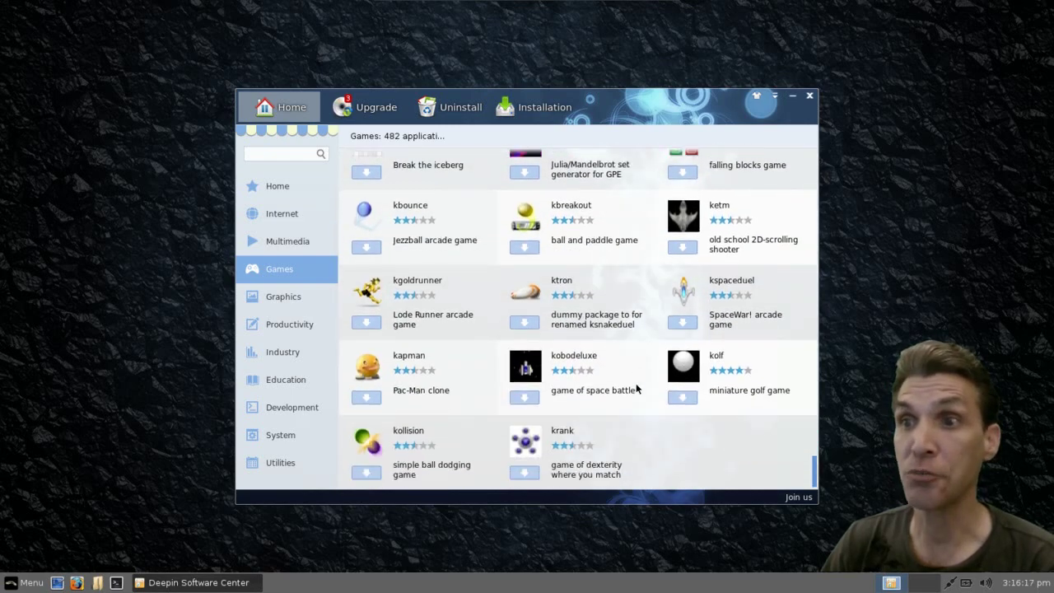
{"action": "scroll", "coordinate": [636, 389], "scroll_direction": "down", "scroll_amount": 6}
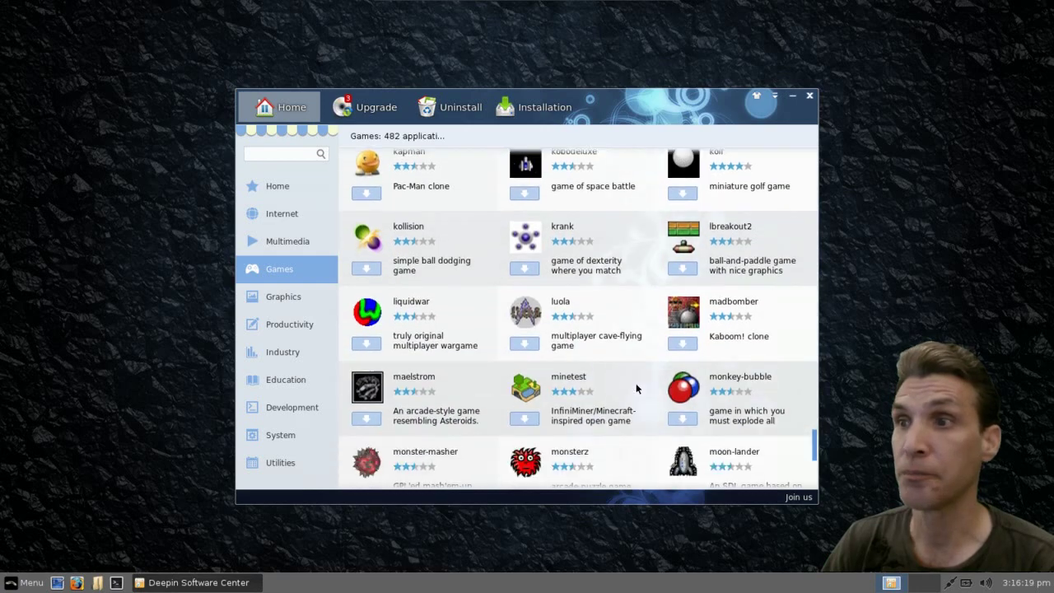
{"action": "scroll", "coordinate": [636, 389], "scroll_direction": "down", "scroll_amount": 4}
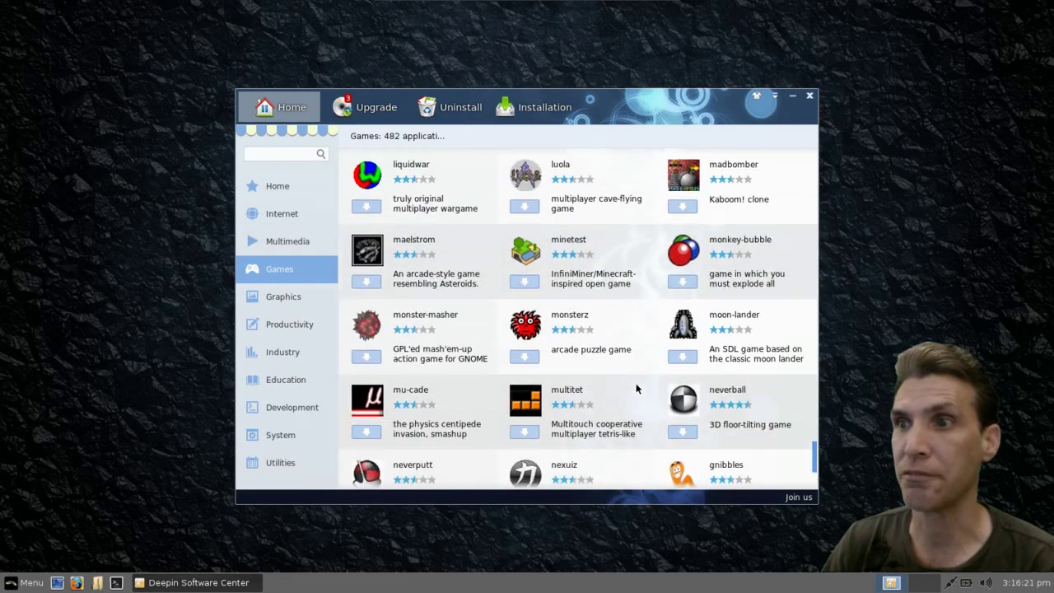
{"action": "scroll", "coordinate": [635, 389], "scroll_direction": "down", "scroll_amount": 12}
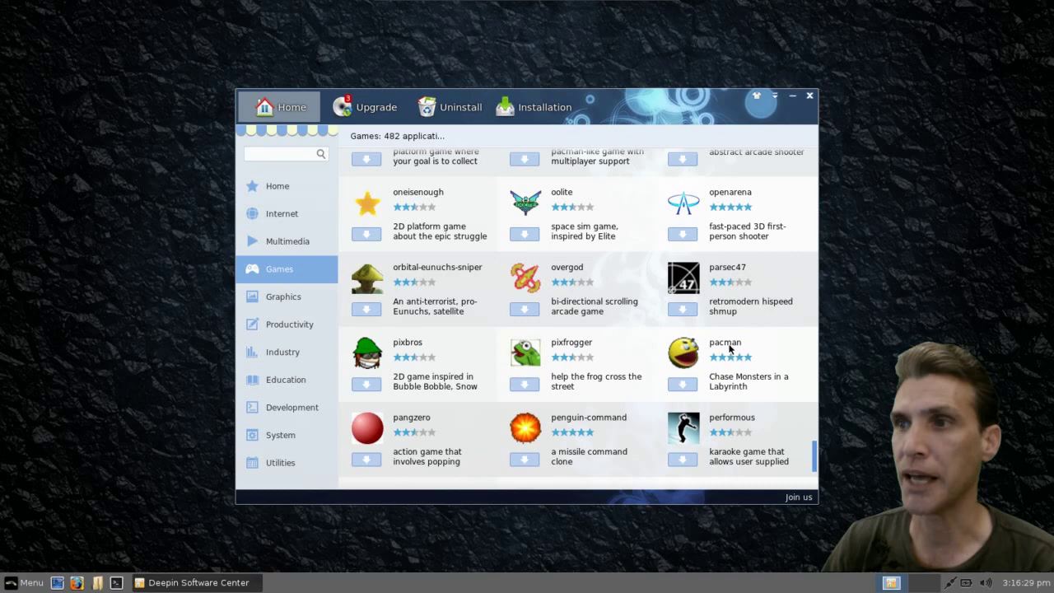
Step: Install pacman from its details page and follow progress in the Installation tab
{"action": "left_click", "coordinate": [724, 344]}
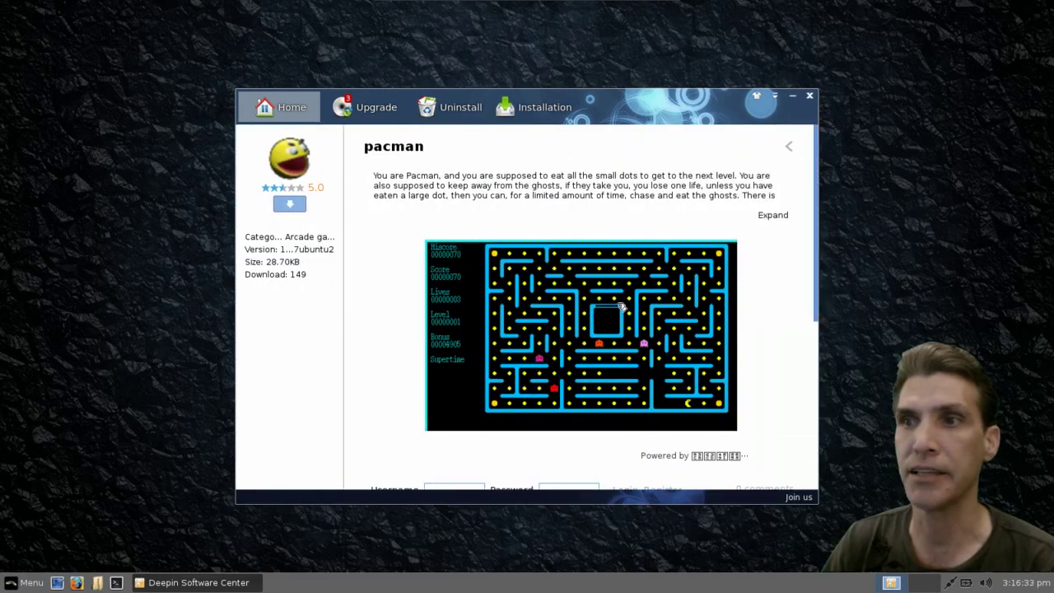
{"action": "left_click", "coordinate": [293, 206]}
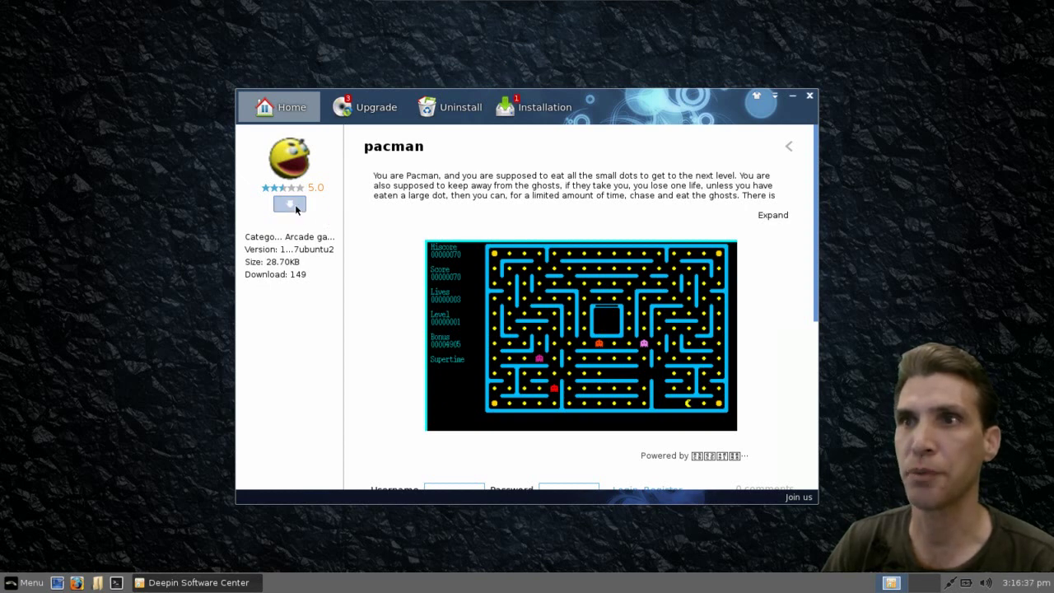
{"action": "left_click", "coordinate": [528, 111]}
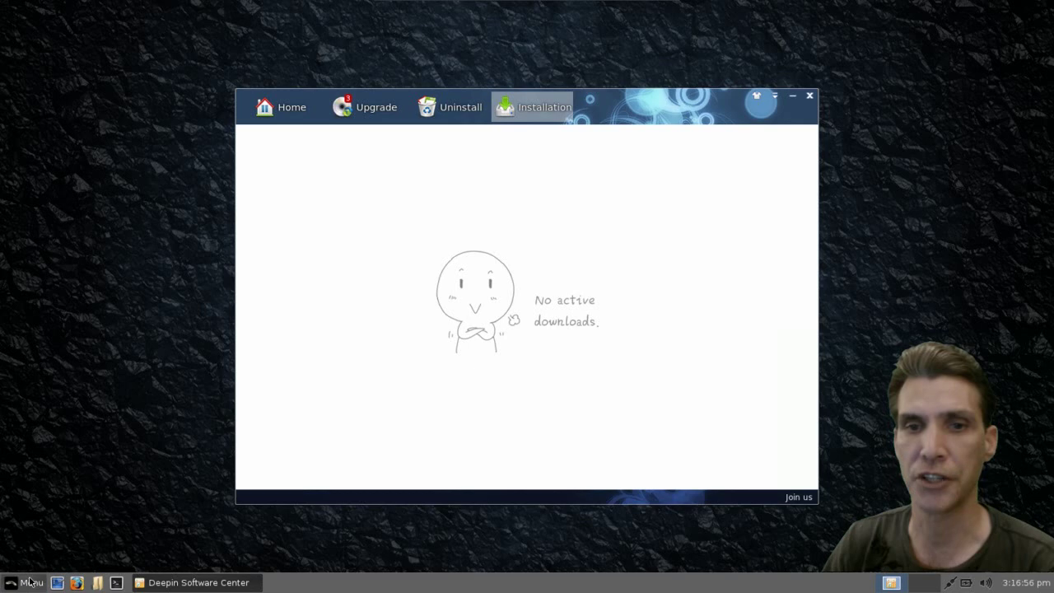
Step: Launch the newly installed Pacman from Menu > Games
{"action": "left_click", "coordinate": [26, 582]}
{"action": "mouse_move", "coordinate": [51, 454]}
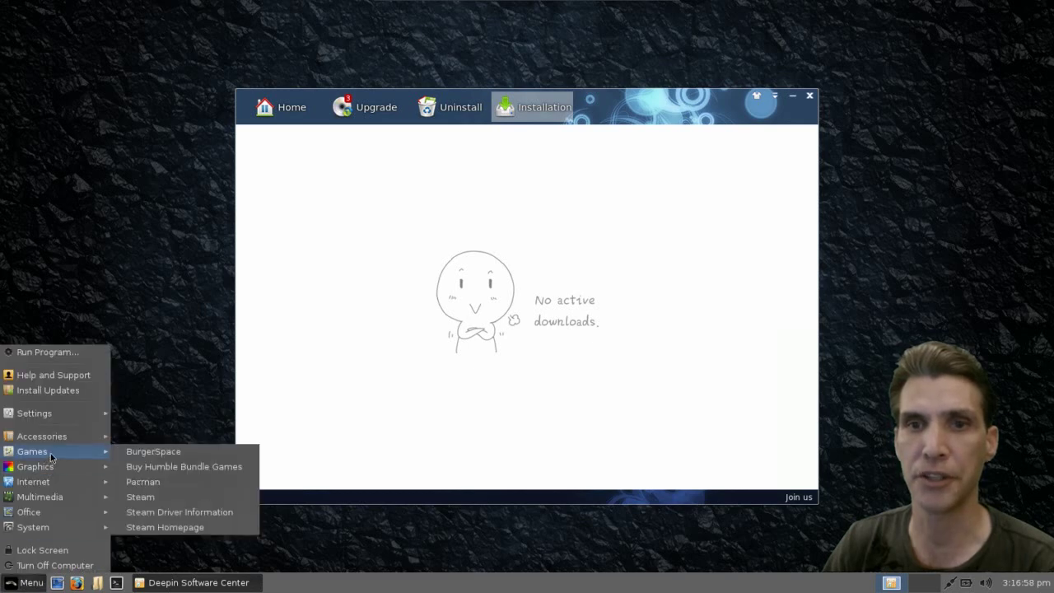
{"action": "left_click", "coordinate": [190, 485]}
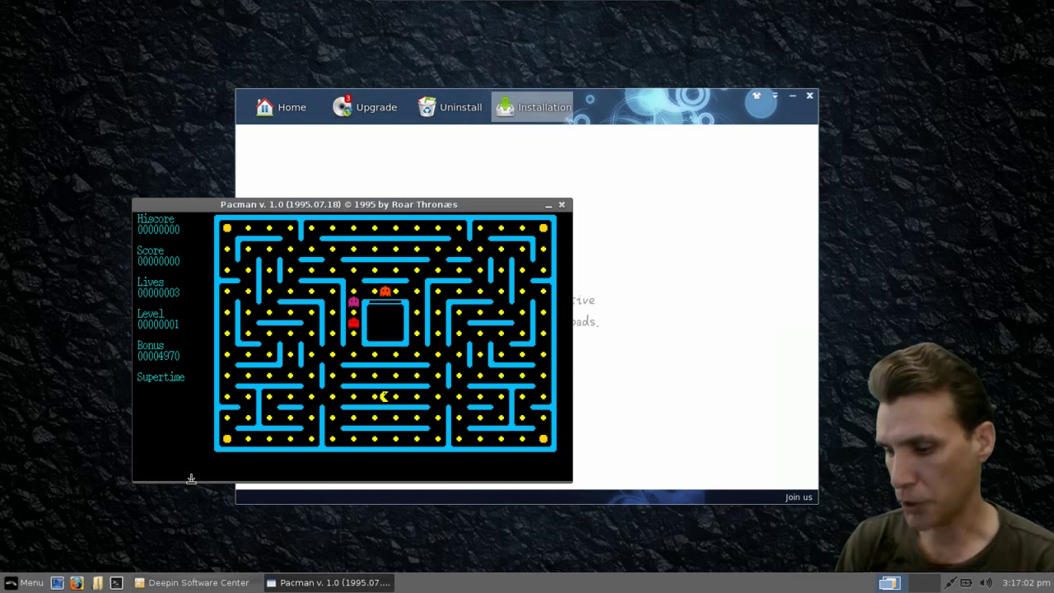
Step: Steer Pac-Man through the opening corridors, eating dots and the corner power pellet
{"action": "key", "text": "Right"}
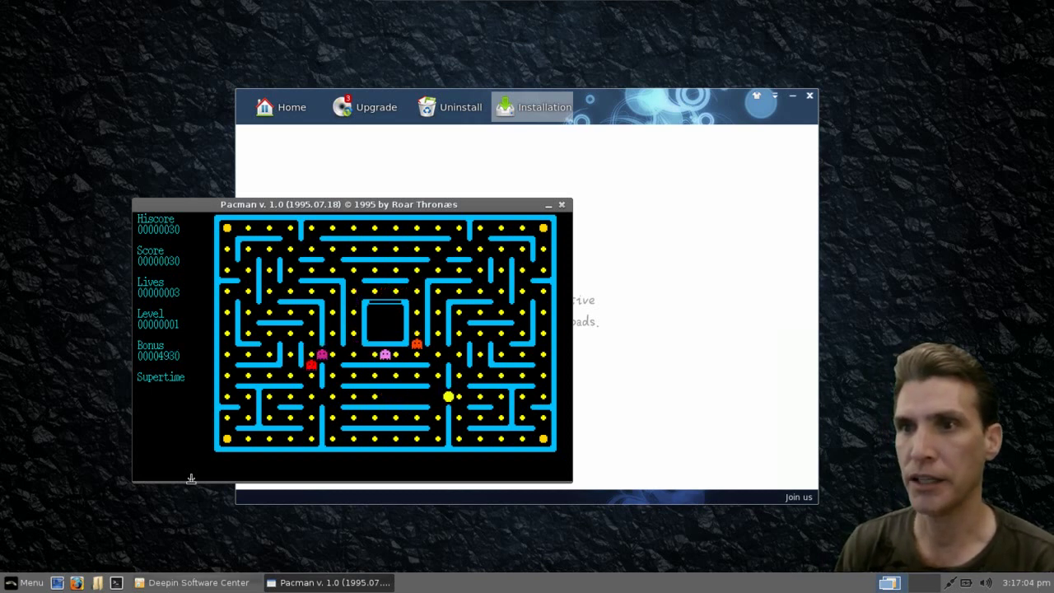
{"action": "key", "text": "Down"}
{"action": "key", "text": "Left"}
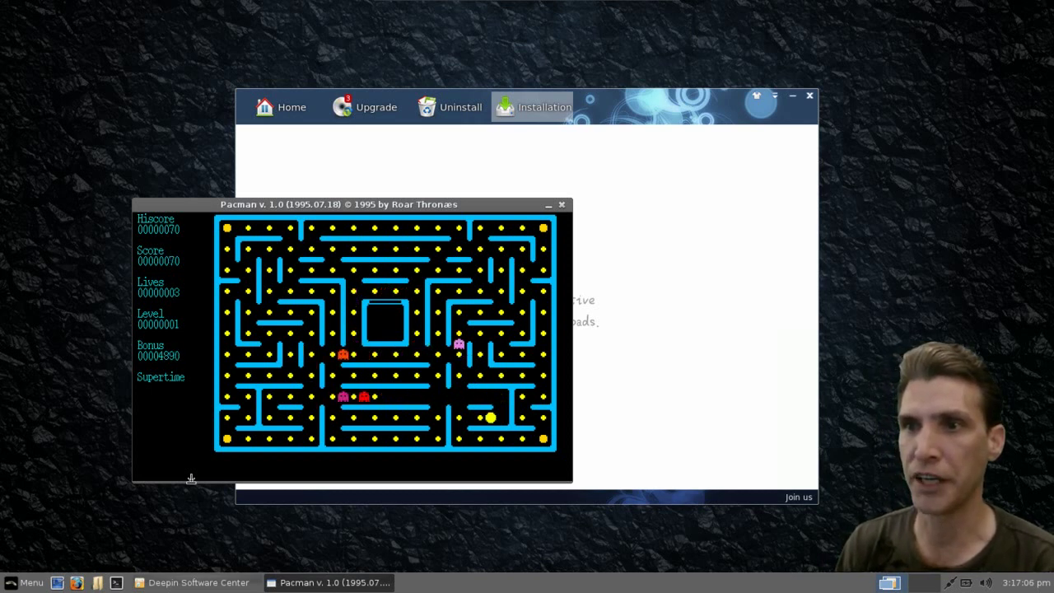
{"action": "key", "text": "Right"}
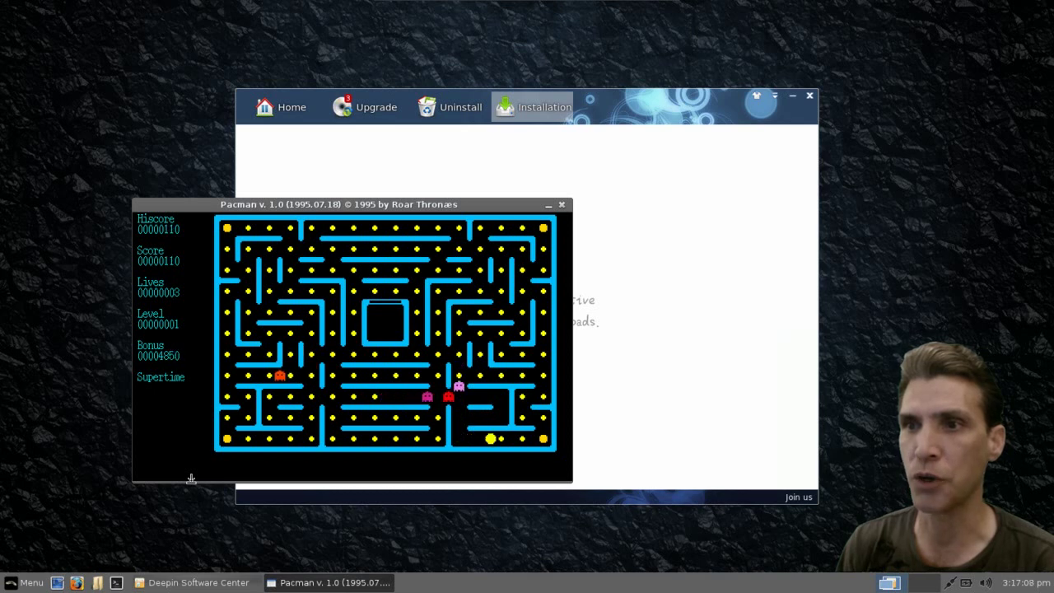
{"action": "key", "text": "Up"}
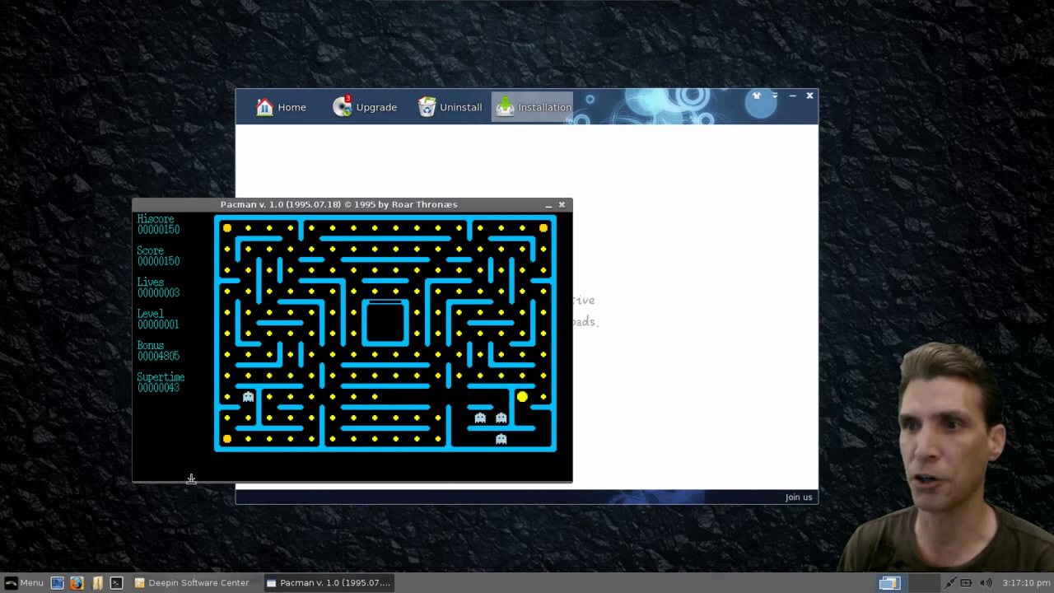
Step: Run Pac-Man along the bottom-right corridor to chase down and eat a blue ghost
{"action": "key", "text": "Left"}
{"action": "key", "text": "Down"}
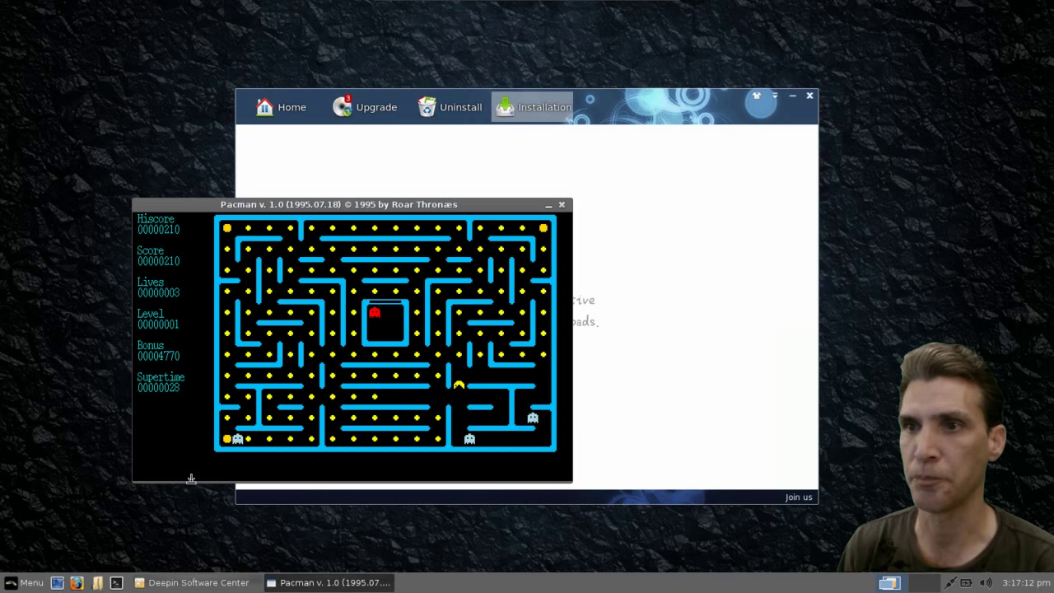
{"action": "key", "text": "Right"}
{"action": "key", "text": "Up"}
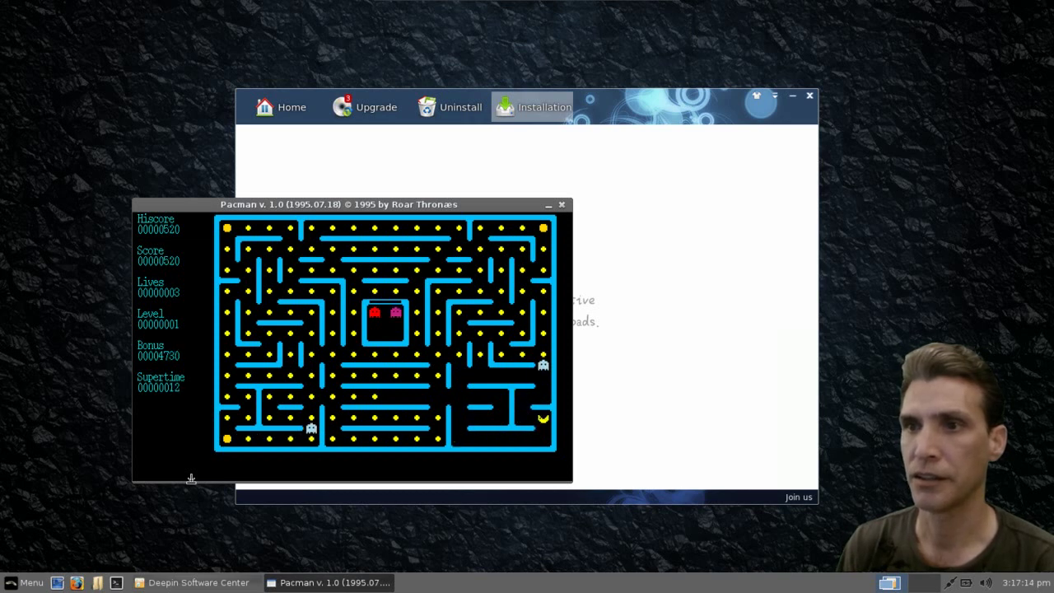
Step: Guide Pac-Man up the right-side corridors eating dots until the score reaches 570
{"action": "key", "text": "Left"}
{"action": "key", "text": "Up"}
{"action": "key", "text": "Right"}
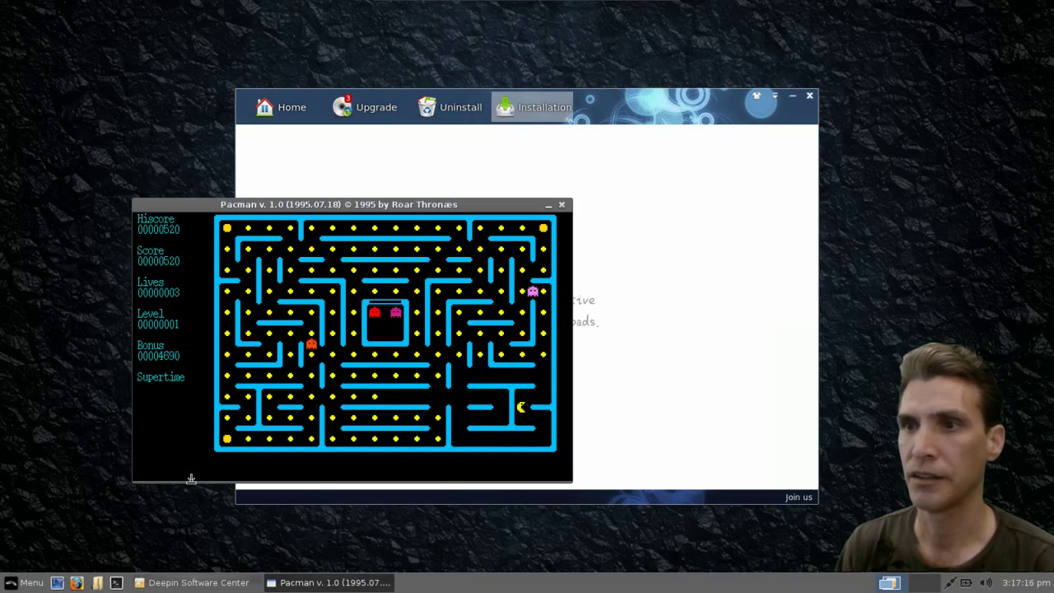
{"action": "key", "text": "Up"}
{"action": "key", "text": "Left"}
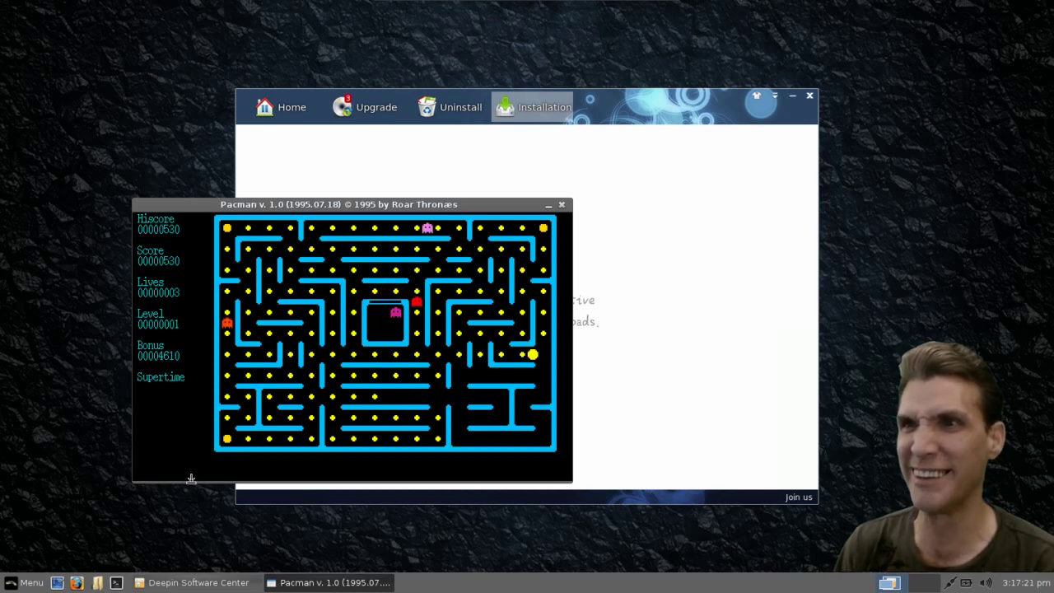
{"action": "key", "text": "Up"}
{"action": "key", "text": "Right"}
{"action": "key", "text": "Up"}
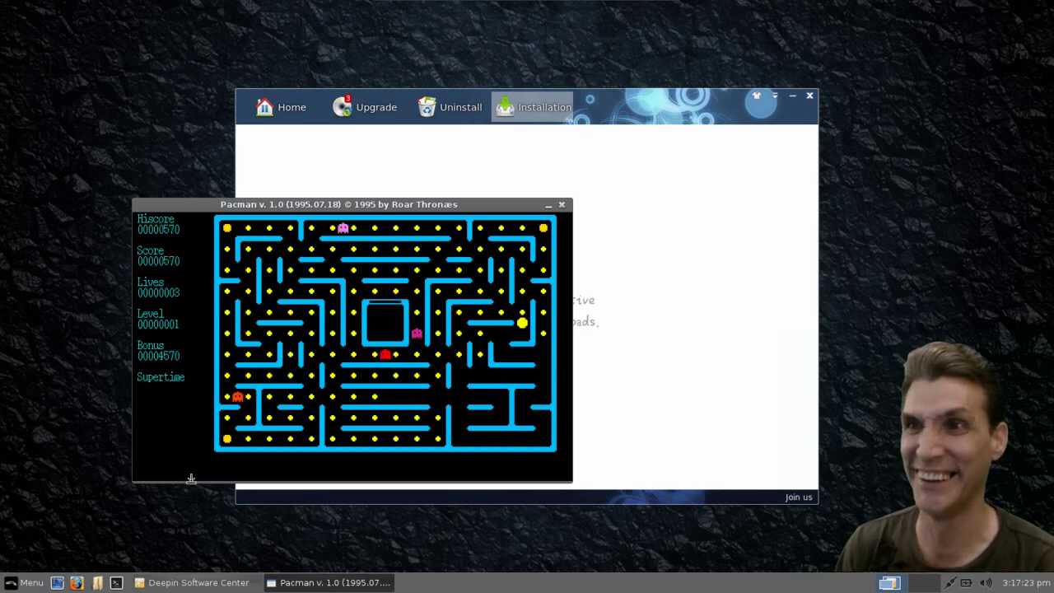